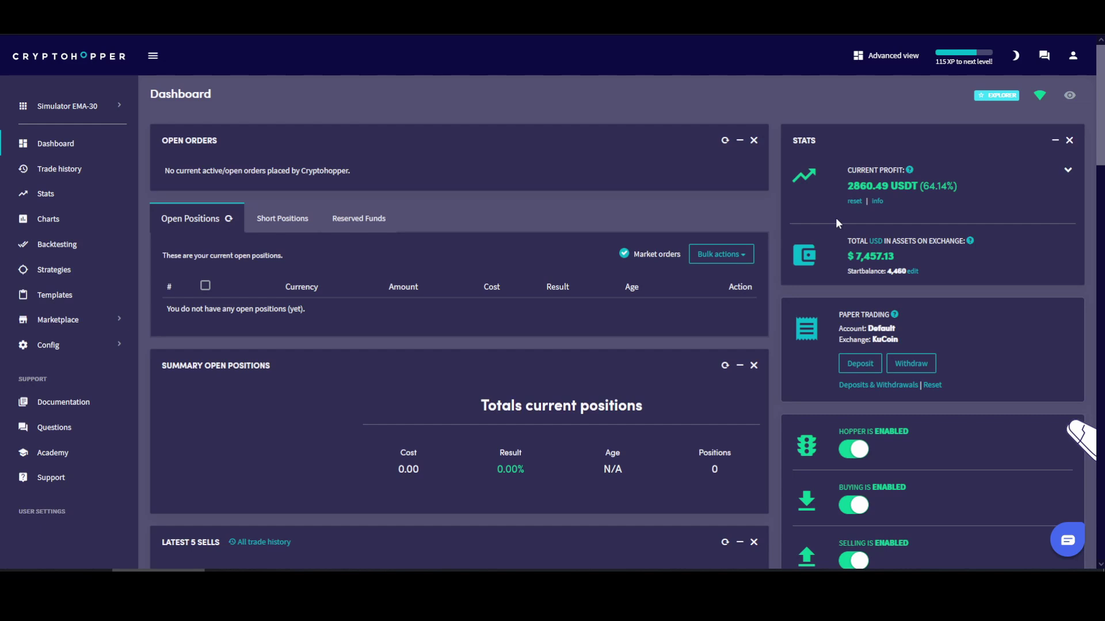
Open the trading statistics of the Simulator EMA-30 hopper
{"action": "left_click_drag", "start_coordinate": [922, 185], "coordinate": [947, 186]}
{"action": "left_click", "coordinate": [980, 178]}
{"action": "left_click", "coordinate": [46, 194]}
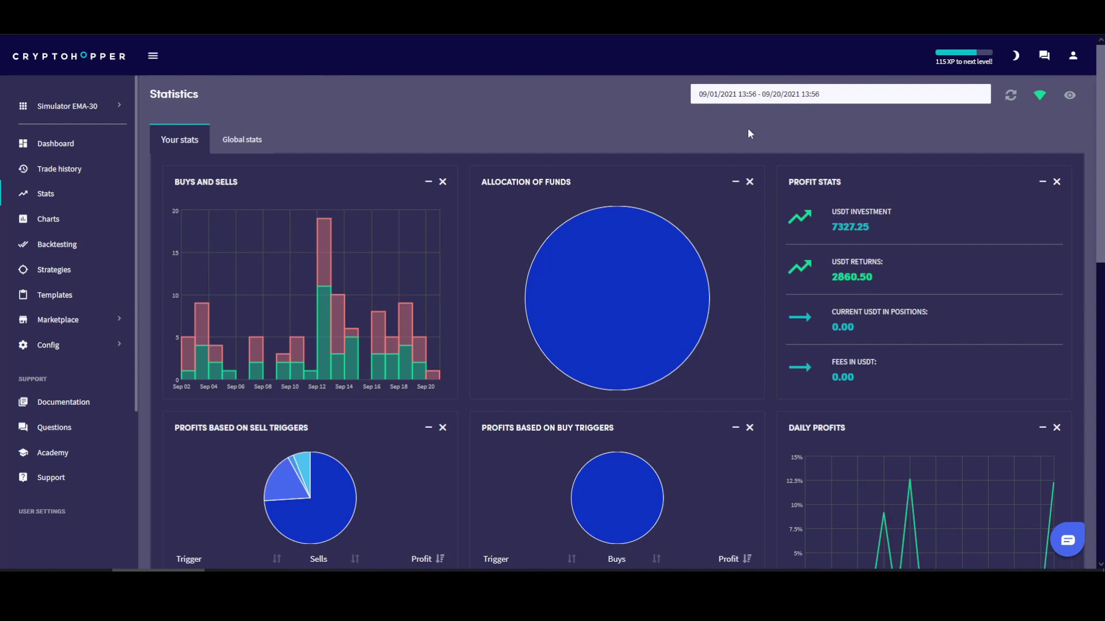
Examine the individual data points of the Daily profits chart, including its flat days, losses and highest peaks
{"action": "scroll", "coordinate": [489, 276], "scroll_direction": "down", "scroll_amount": 4}
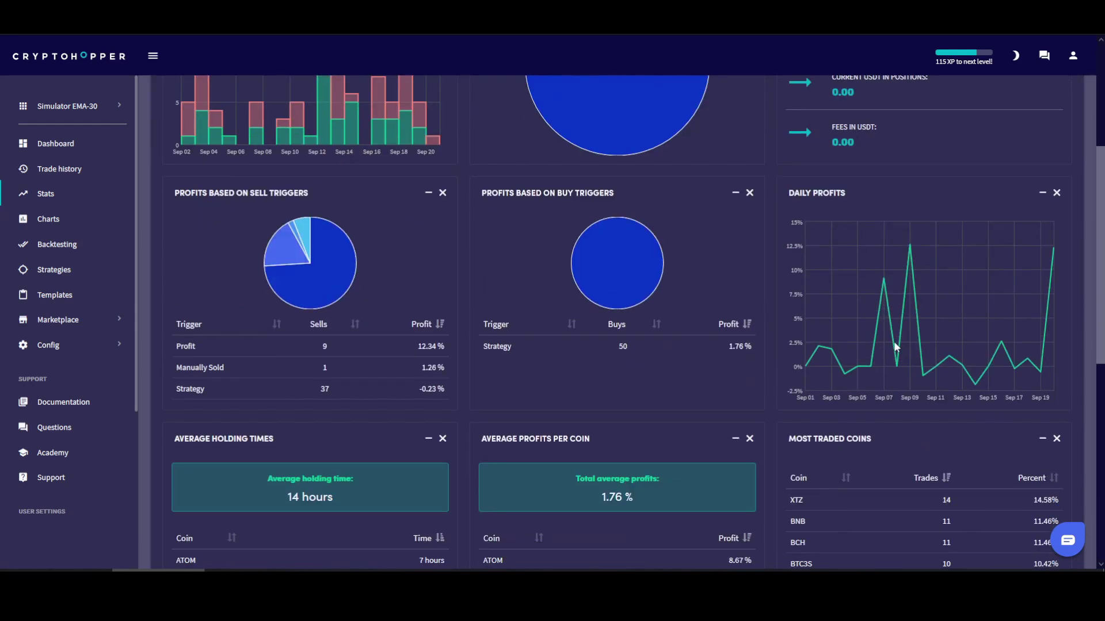
{"action": "mouse_move", "coordinate": [801, 366]}
{"action": "mouse_move", "coordinate": [862, 368]}
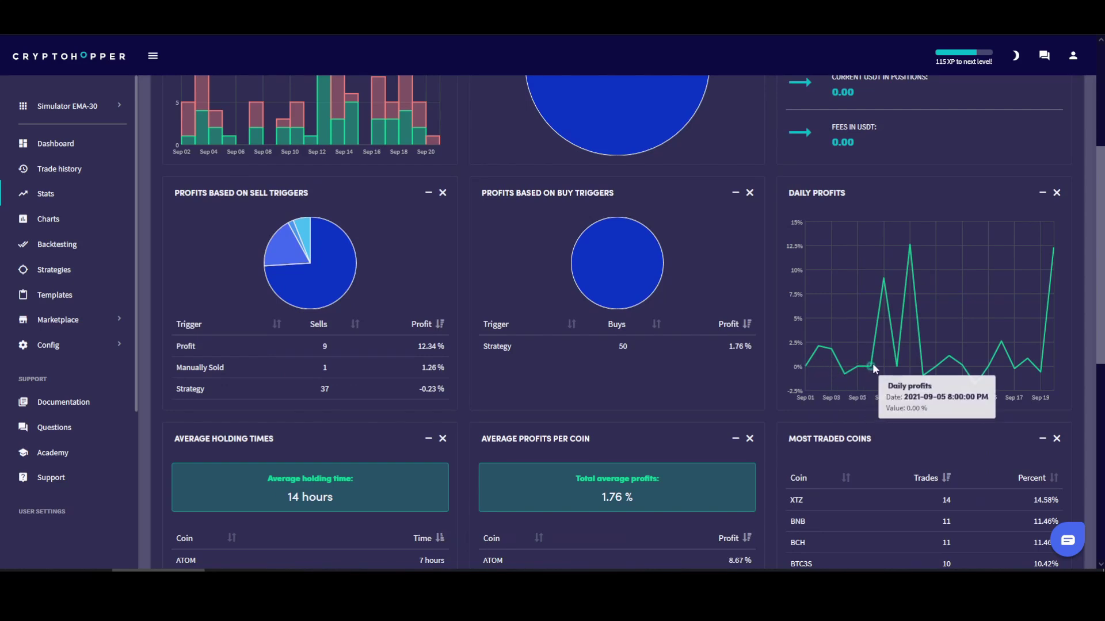
{"action": "mouse_move", "coordinate": [924, 374]}
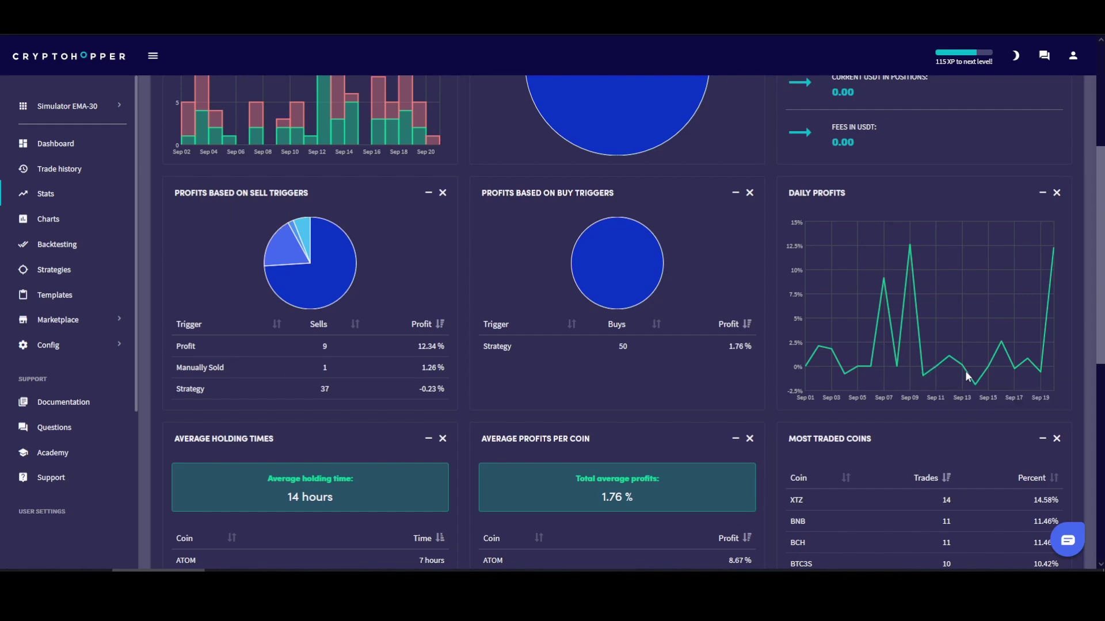
{"action": "mouse_move", "coordinate": [971, 382]}
{"action": "mouse_move", "coordinate": [1015, 369]}
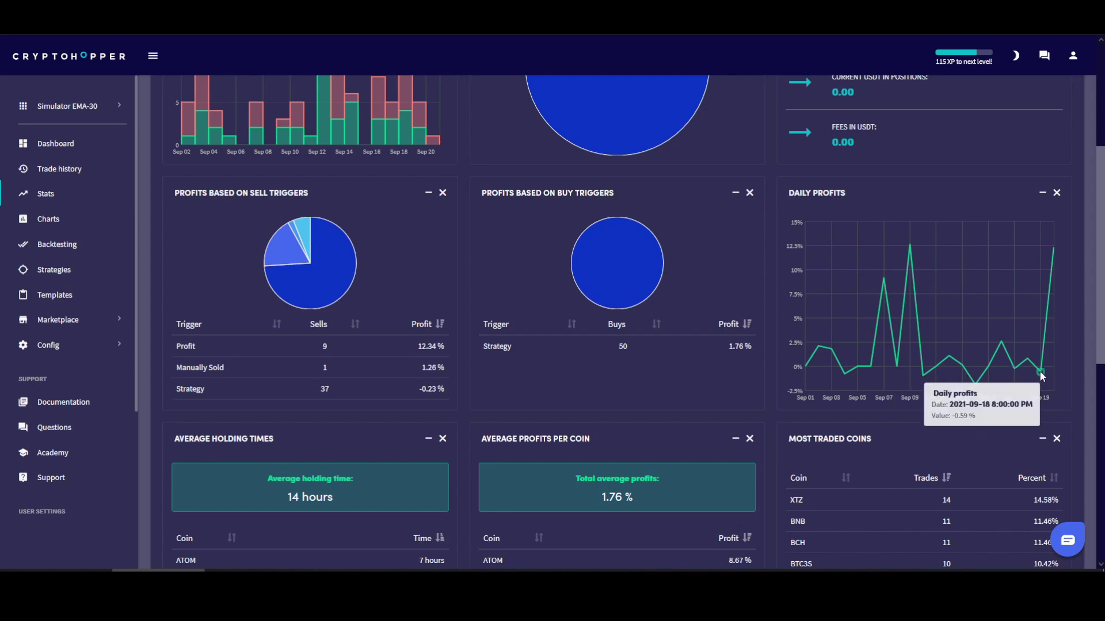
{"action": "mouse_move", "coordinate": [883, 281]}
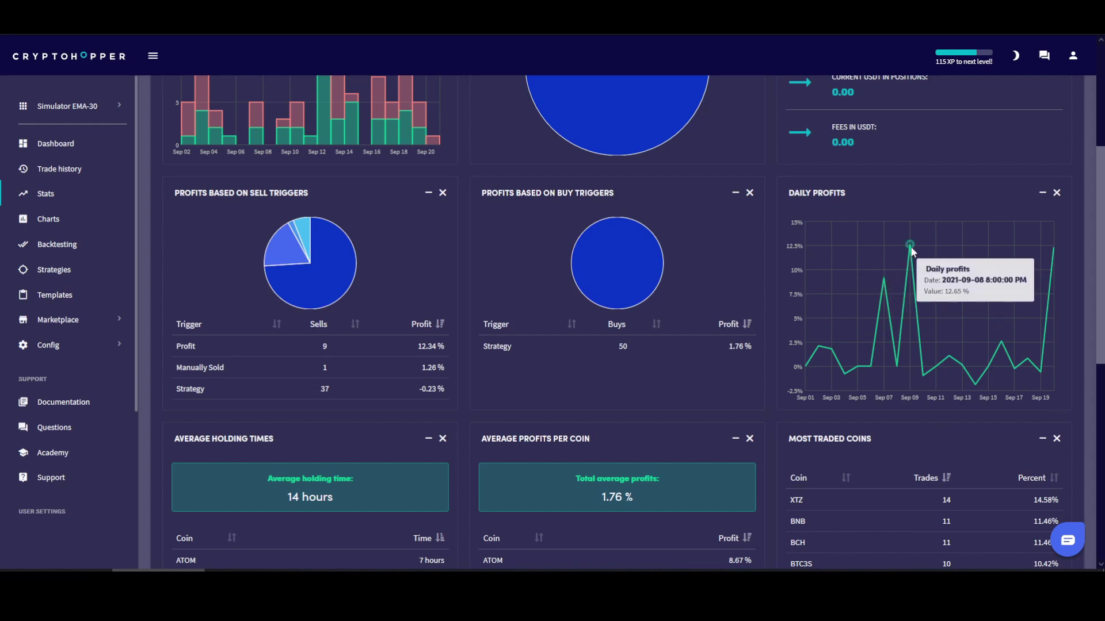
{"action": "mouse_move", "coordinate": [1054, 247]}
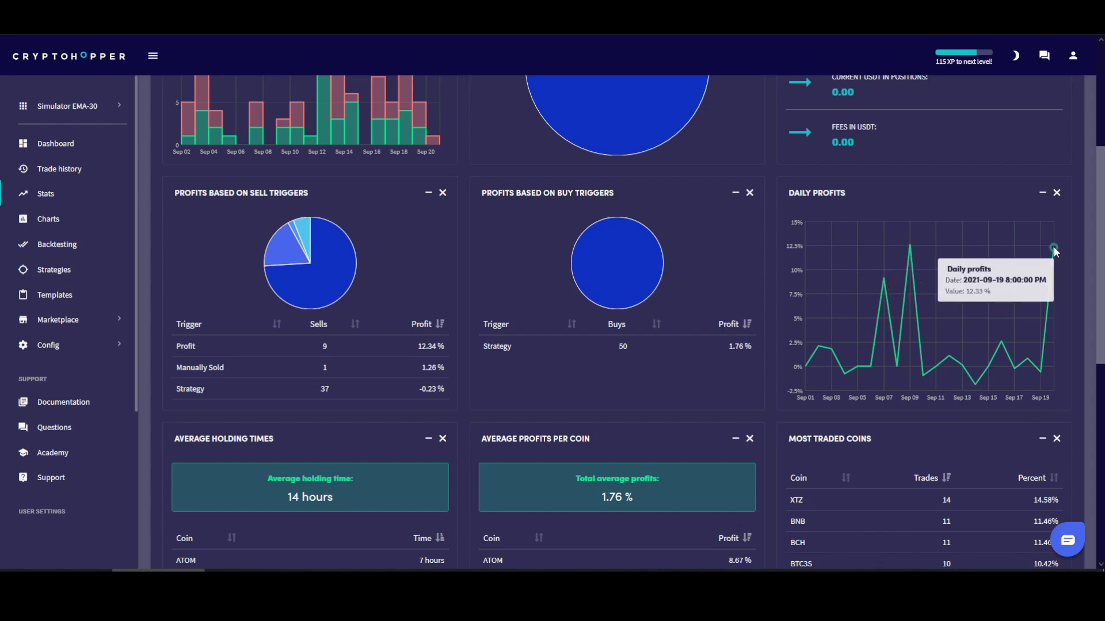
{"action": "mouse_move", "coordinate": [997, 344]}
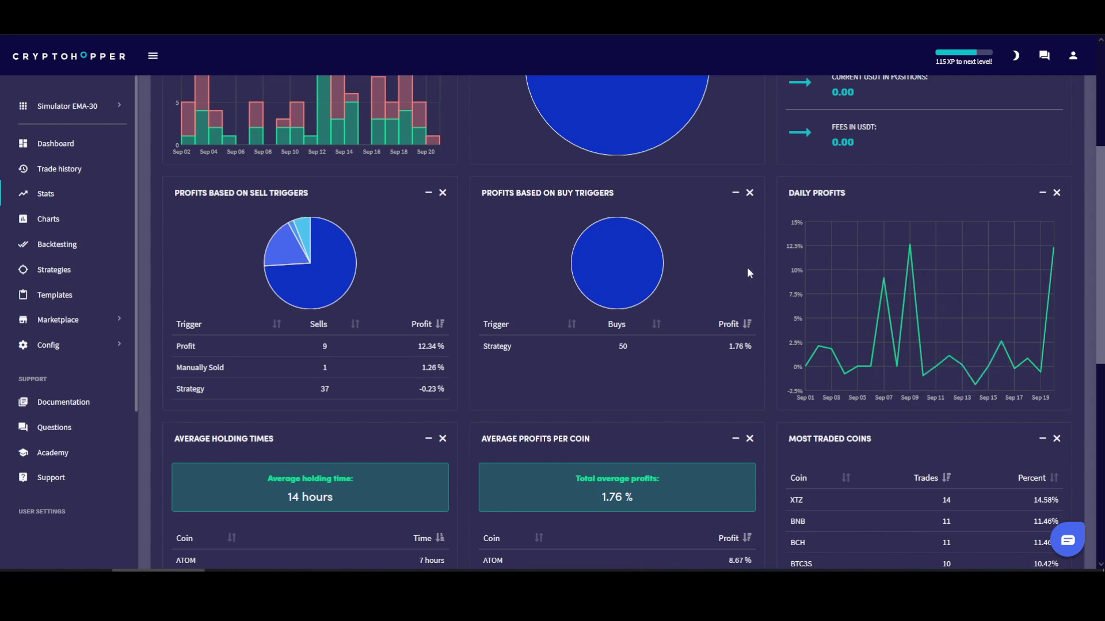
Examine the Total USDT in assets chart over the selected period and review the daily profits again
{"action": "scroll", "coordinate": [775, 258], "scroll_direction": "down", "scroll_amount": 7}
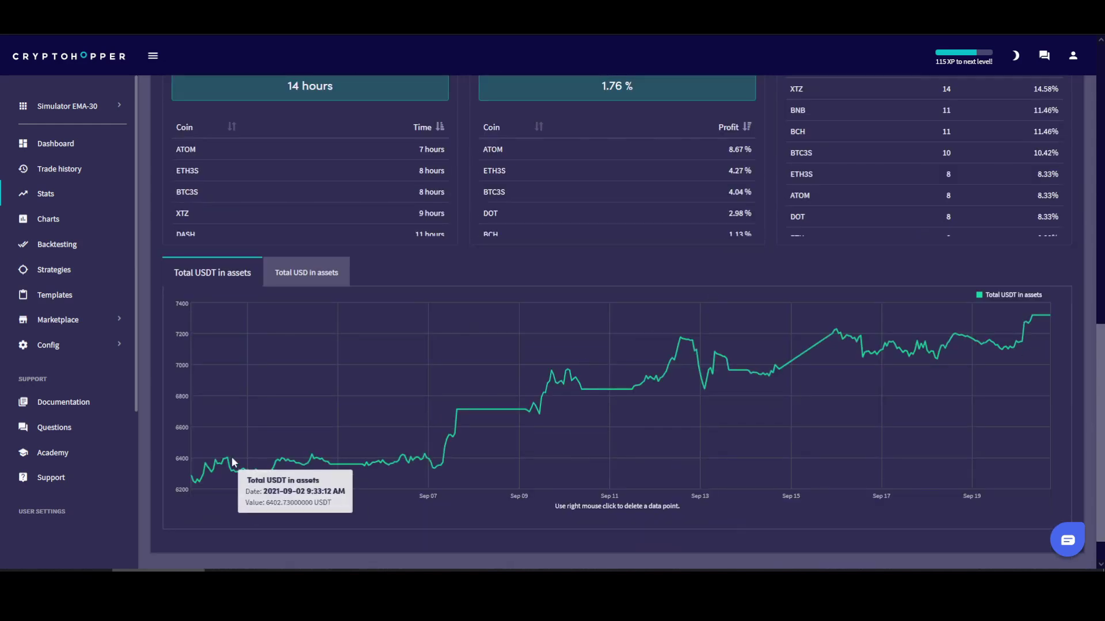
{"action": "mouse_move", "coordinate": [226, 458]}
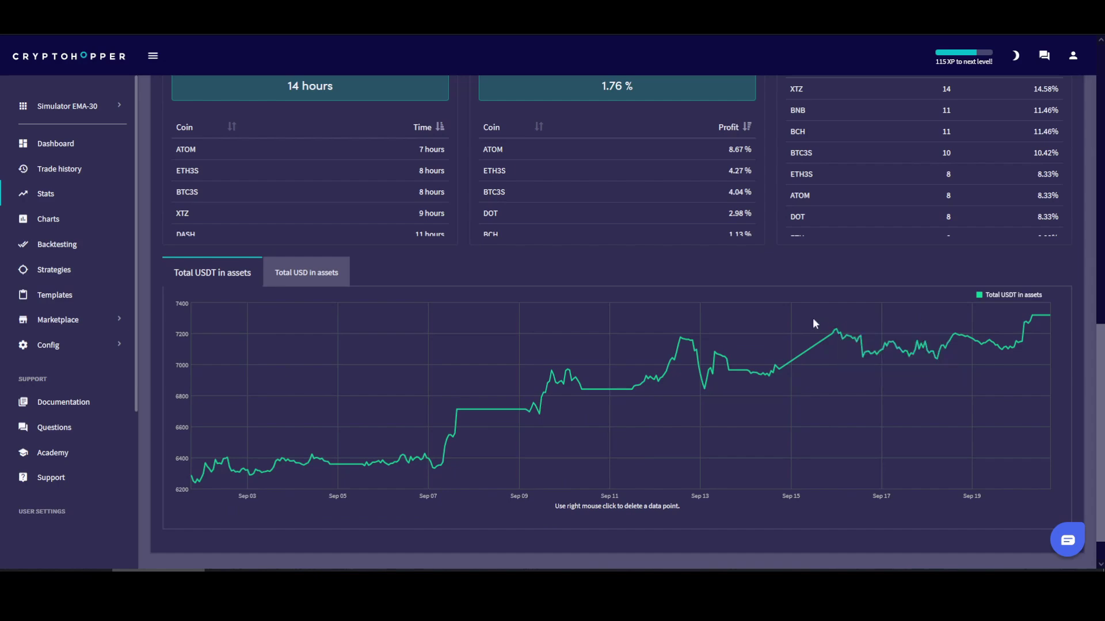
{"action": "scroll", "coordinate": [779, 302], "scroll_direction": "up", "scroll_amount": 5}
{"action": "scroll", "coordinate": [644, 282], "scroll_direction": "up", "scroll_amount": 4}
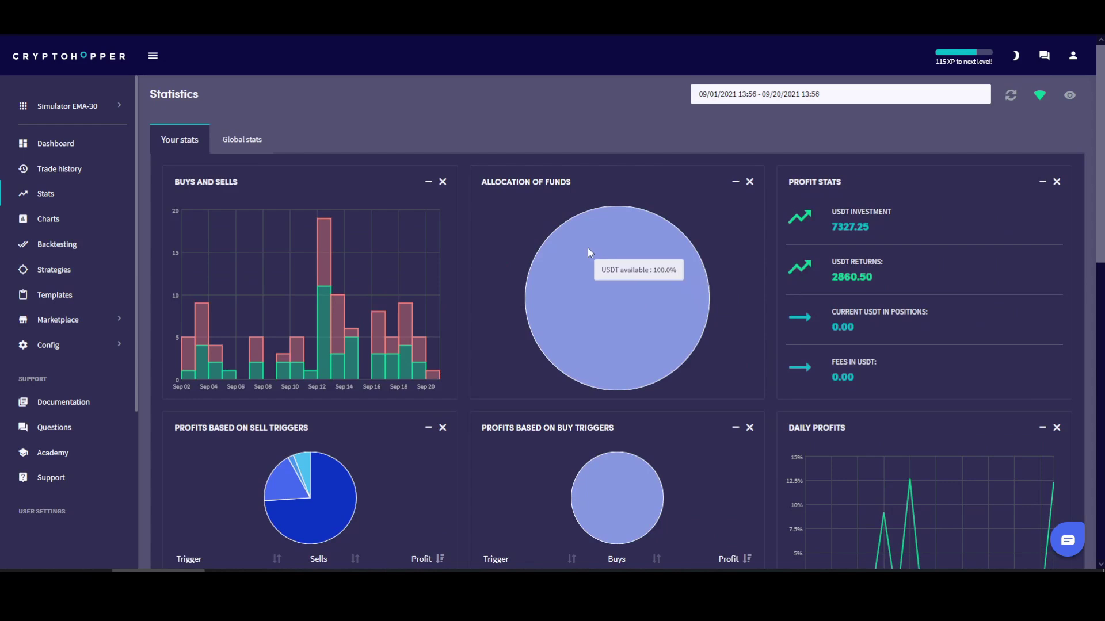
{"action": "scroll", "coordinate": [559, 245], "scroll_direction": "down", "scroll_amount": 4}
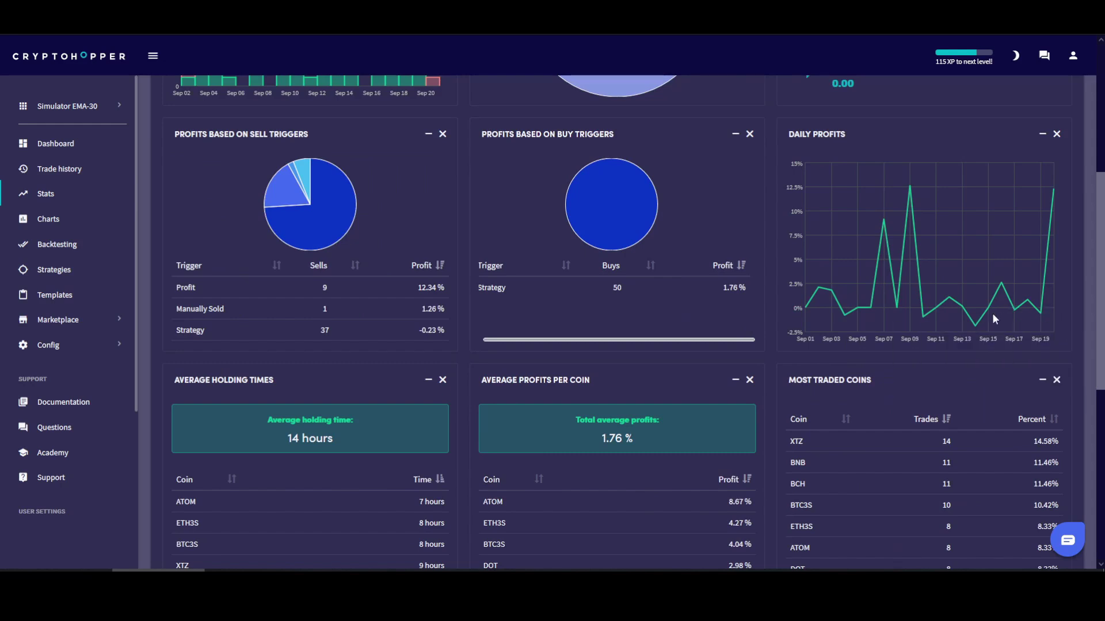
{"action": "mouse_move", "coordinate": [1039, 318]}
{"action": "scroll", "coordinate": [760, 262], "scroll_direction": "down", "scroll_amount": 6}
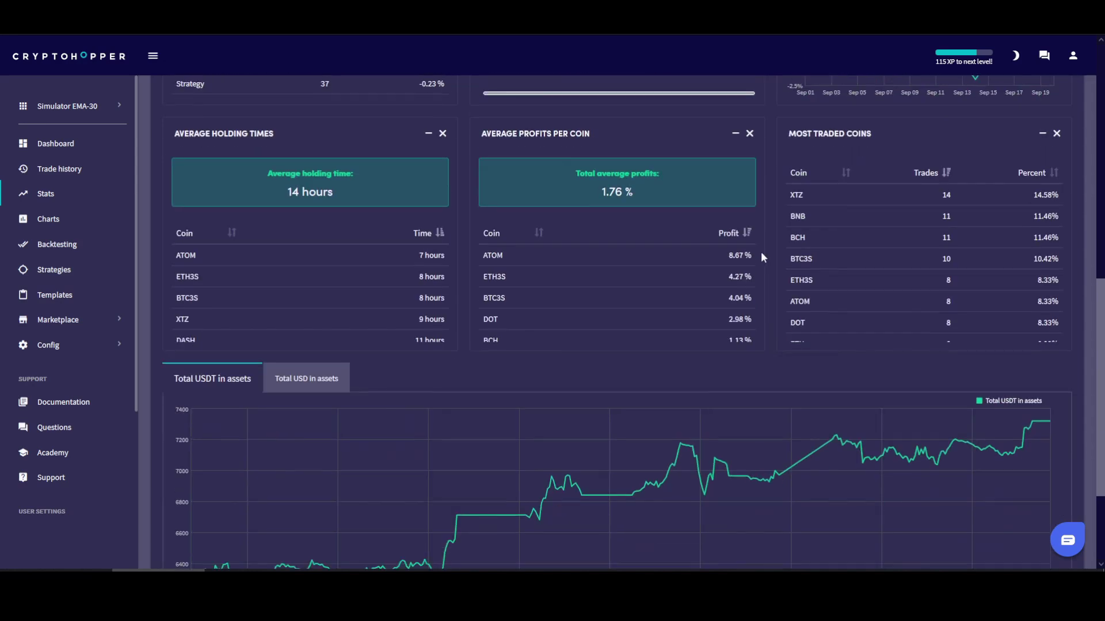
Review the average profits per coin through to the lowest-performing coins at the end of the list
{"action": "scroll", "coordinate": [764, 253], "scroll_direction": "up", "scroll_amount": 3}
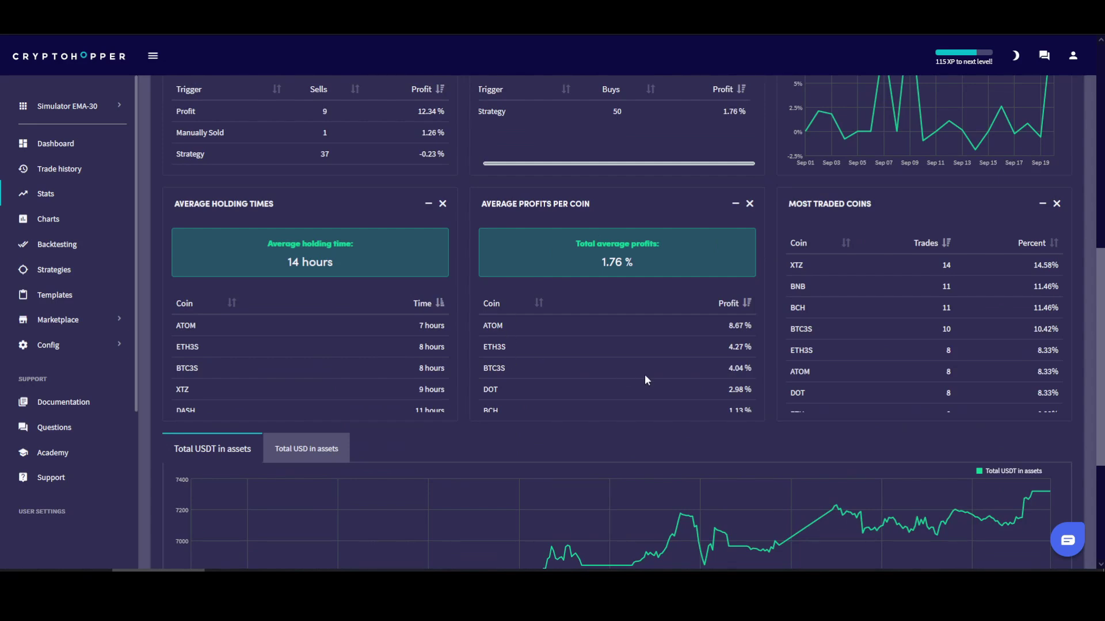
{"action": "scroll", "coordinate": [645, 374], "scroll_direction": "down", "scroll_amount": 4}
{"action": "scroll", "coordinate": [740, 257], "scroll_direction": "up", "scroll_amount": 4}
{"action": "scroll", "coordinate": [731, 372], "scroll_direction": "down", "scroll_amount": 2}
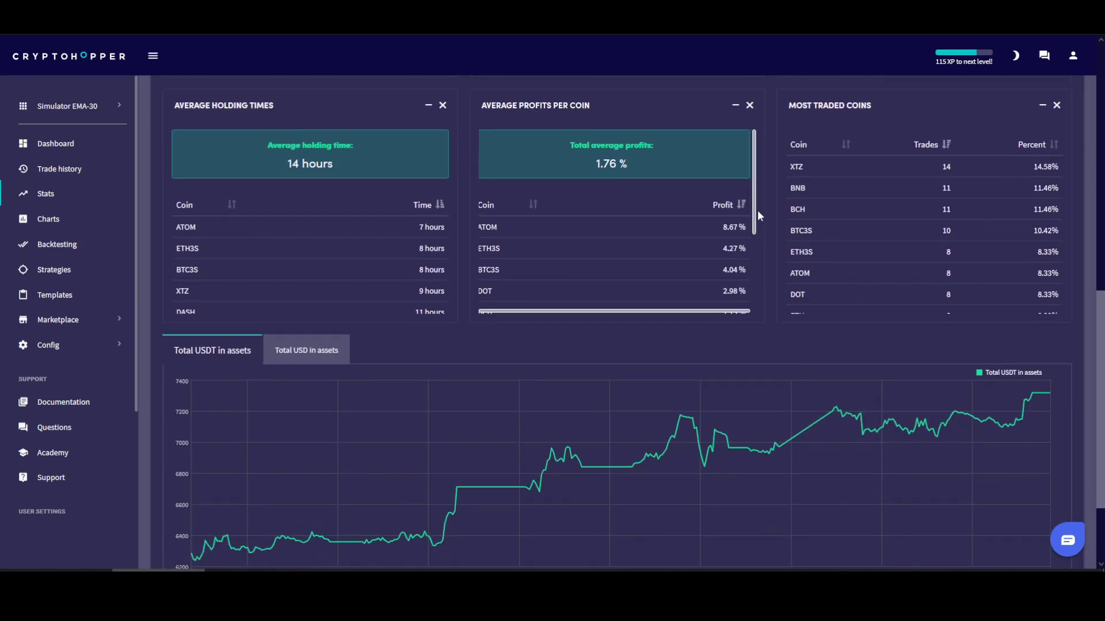
{"action": "left_click_drag", "start_coordinate": [758, 211], "coordinate": [769, 306]}
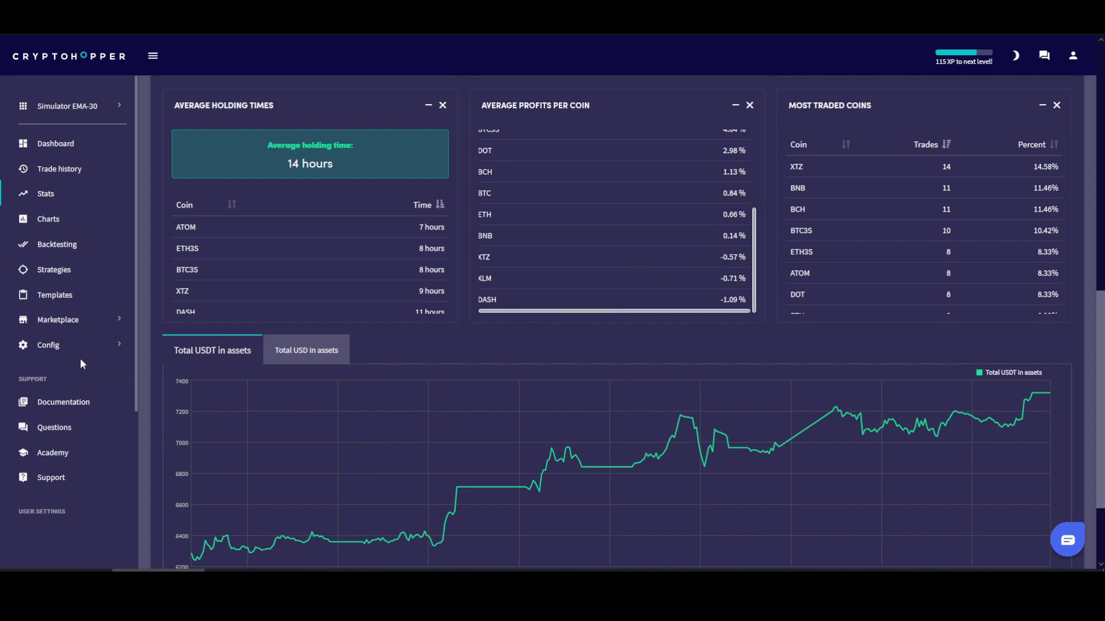
Remove Dash (DASH) from the selected coins in the hopper's base configuration and save the configuration
{"action": "left_click", "coordinate": [55, 347]}
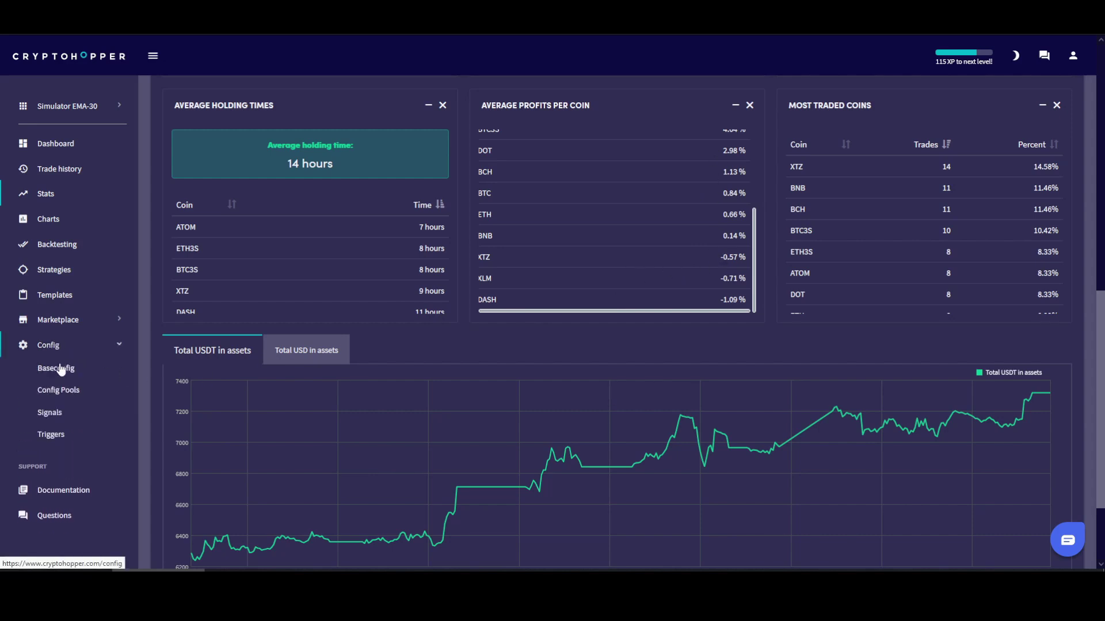
{"action": "left_click", "coordinate": [48, 373]}
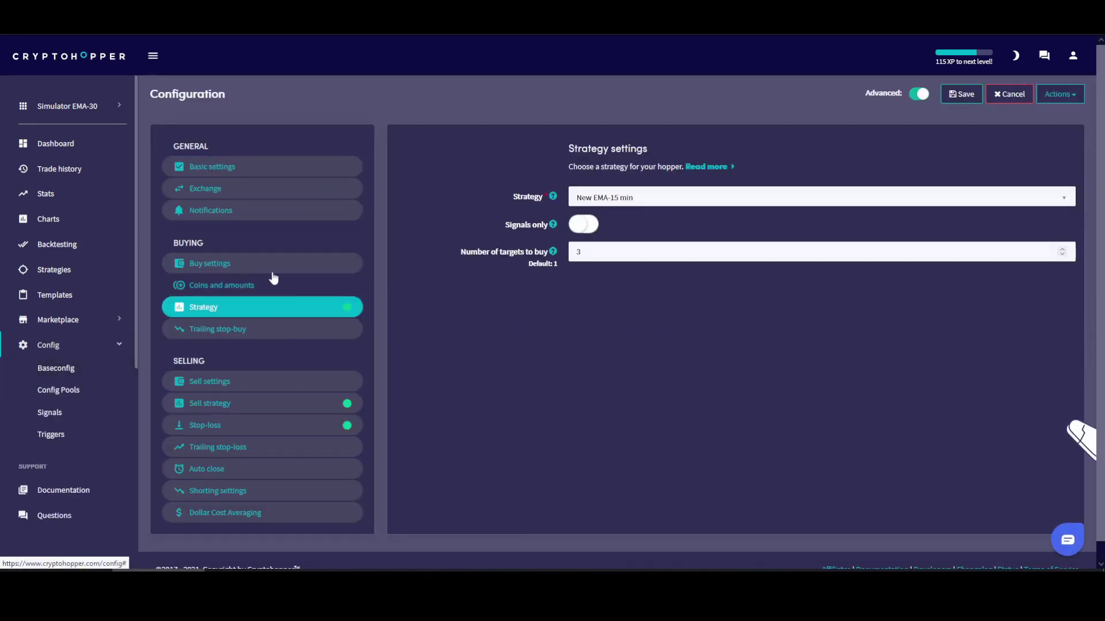
{"action": "left_click", "coordinate": [217, 286]}
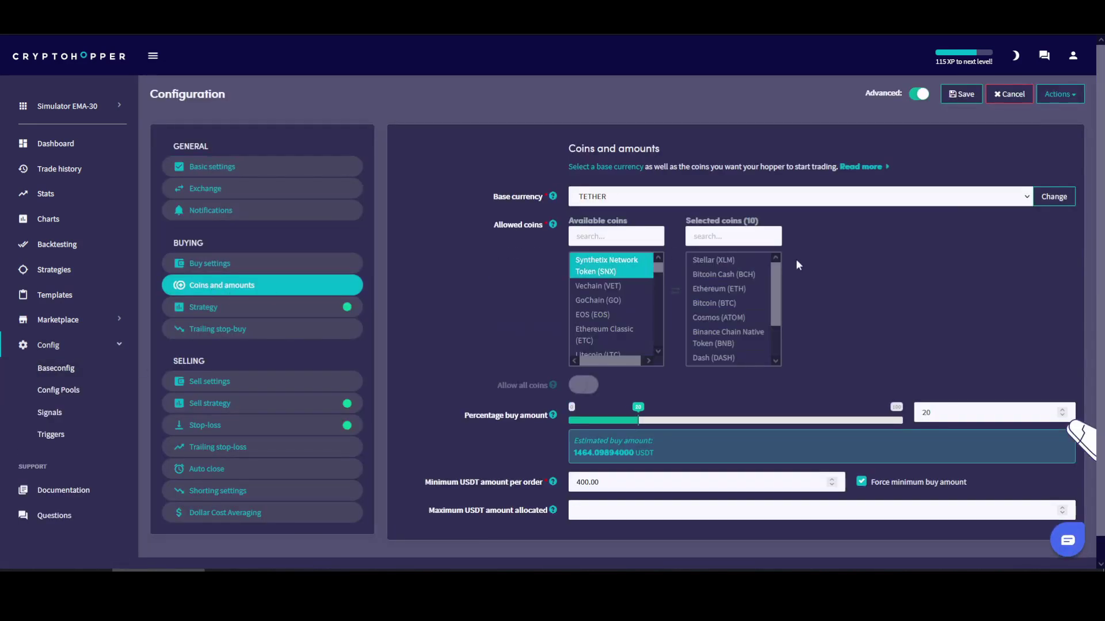
{"action": "left_click_drag", "start_coordinate": [776, 286], "coordinate": [777, 308]}
{"action": "double_click", "coordinate": [719, 329]}
{"action": "left_click_drag", "start_coordinate": [720, 330], "coordinate": [748, 256]}
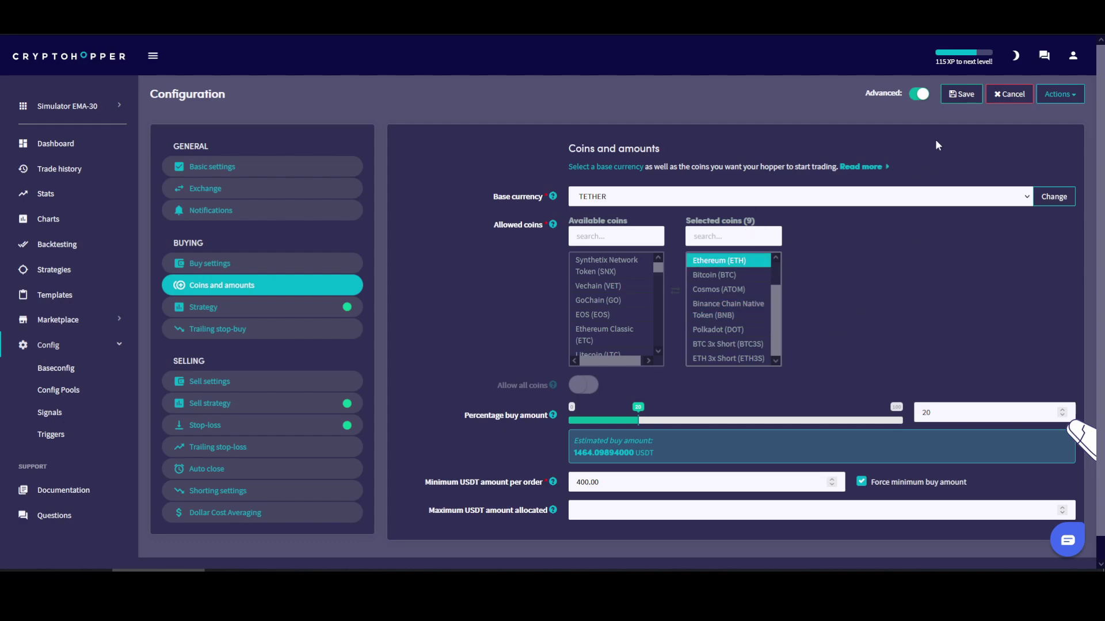
{"action": "left_click", "coordinate": [961, 94]}
{"action": "left_click", "coordinate": [548, 376]}
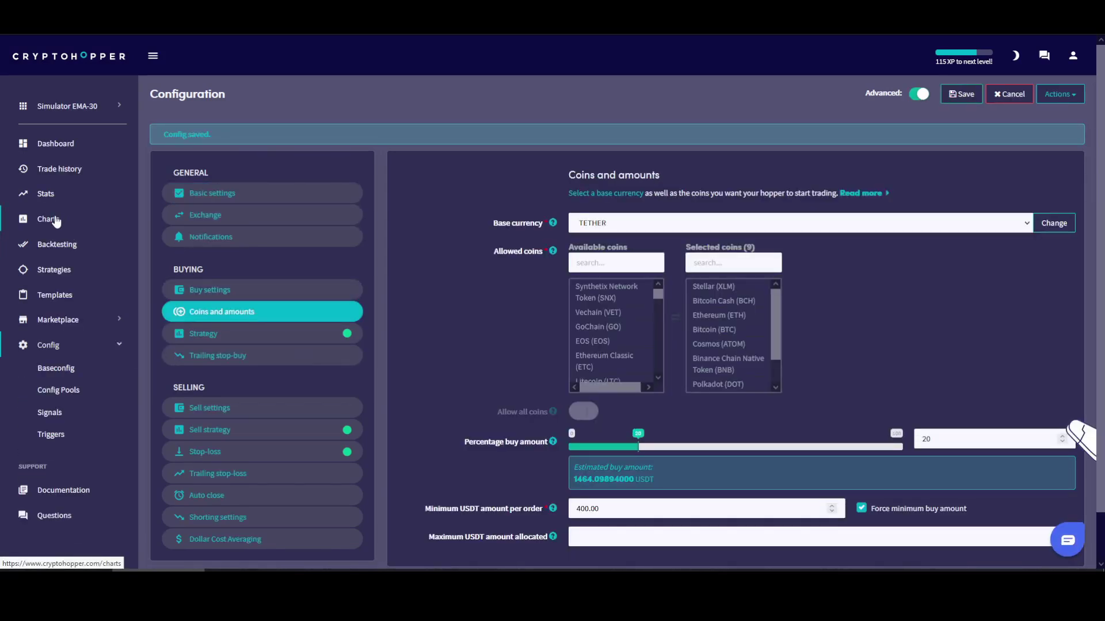
Open the New EMA-15 min strategy for editing
{"action": "left_click", "coordinate": [58, 270]}
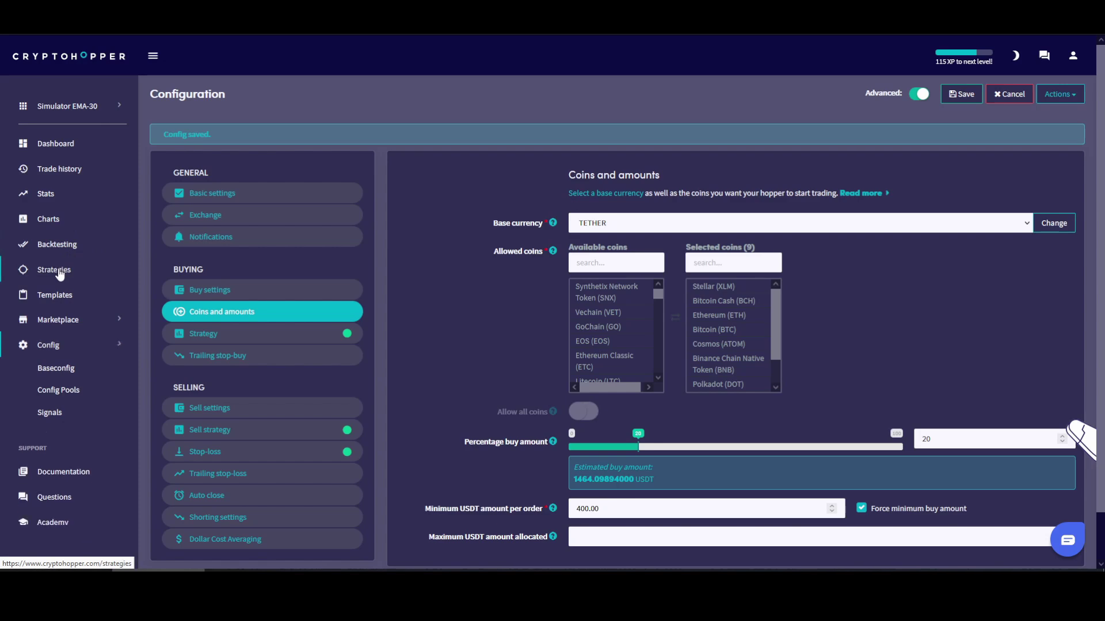
{"action": "scroll", "coordinate": [572, 370], "scroll_direction": "down", "scroll_amount": 10}
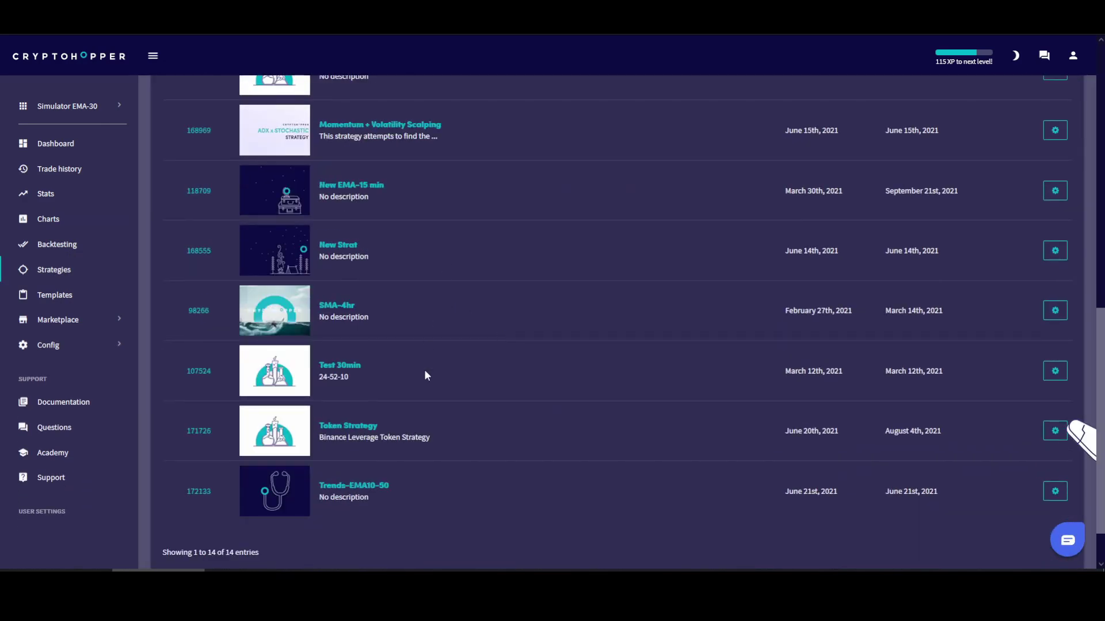
{"action": "scroll", "coordinate": [424, 375], "scroll_direction": "up", "scroll_amount": 2}
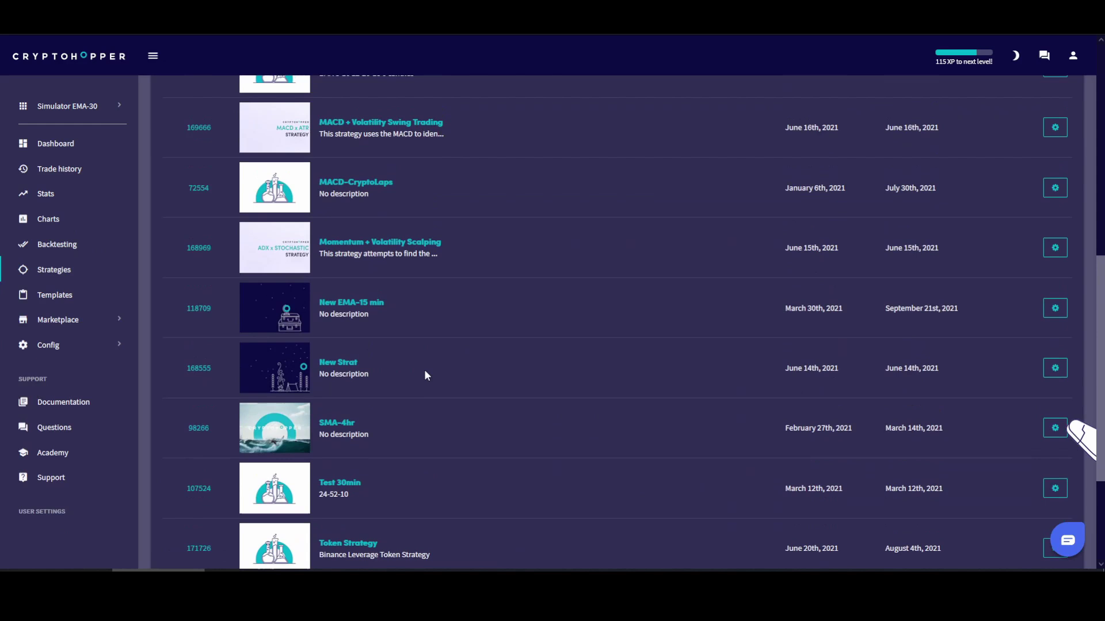
{"action": "left_click", "coordinate": [363, 304]}
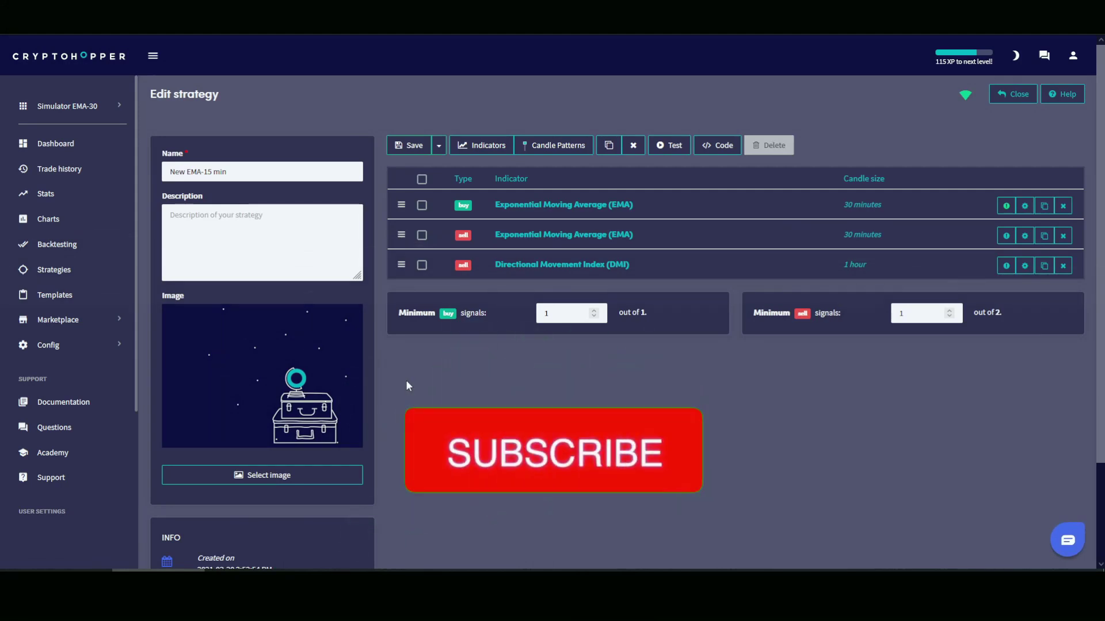
Inspect the settings of the strategy's buy EMA, sell EMA and sell DMI indicators
{"action": "left_click", "coordinate": [561, 205]}
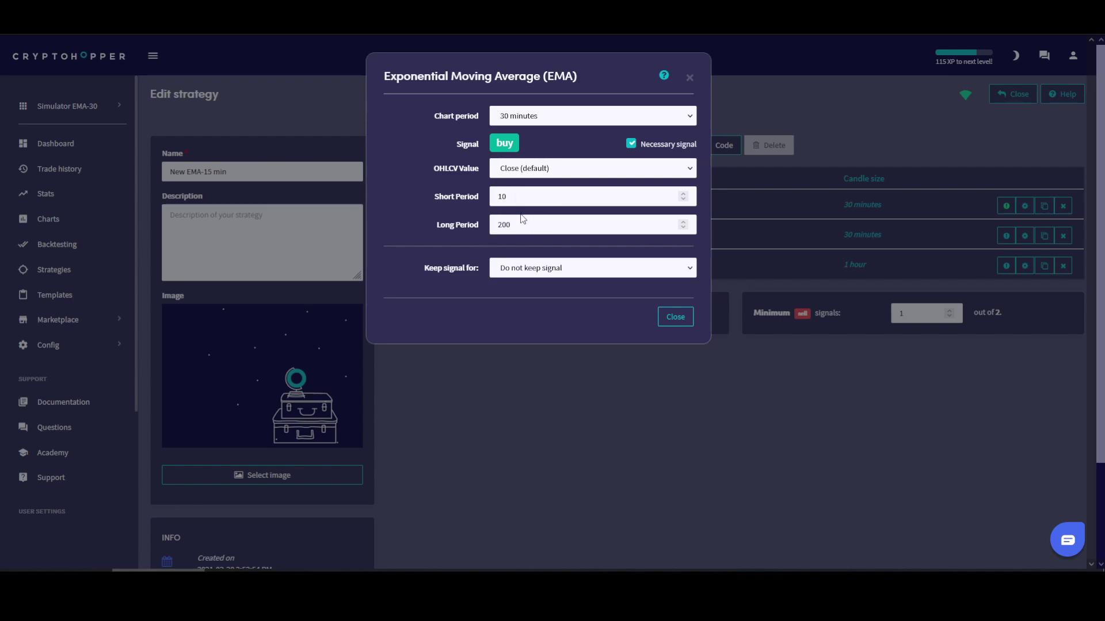
{"action": "left_click", "coordinate": [672, 327]}
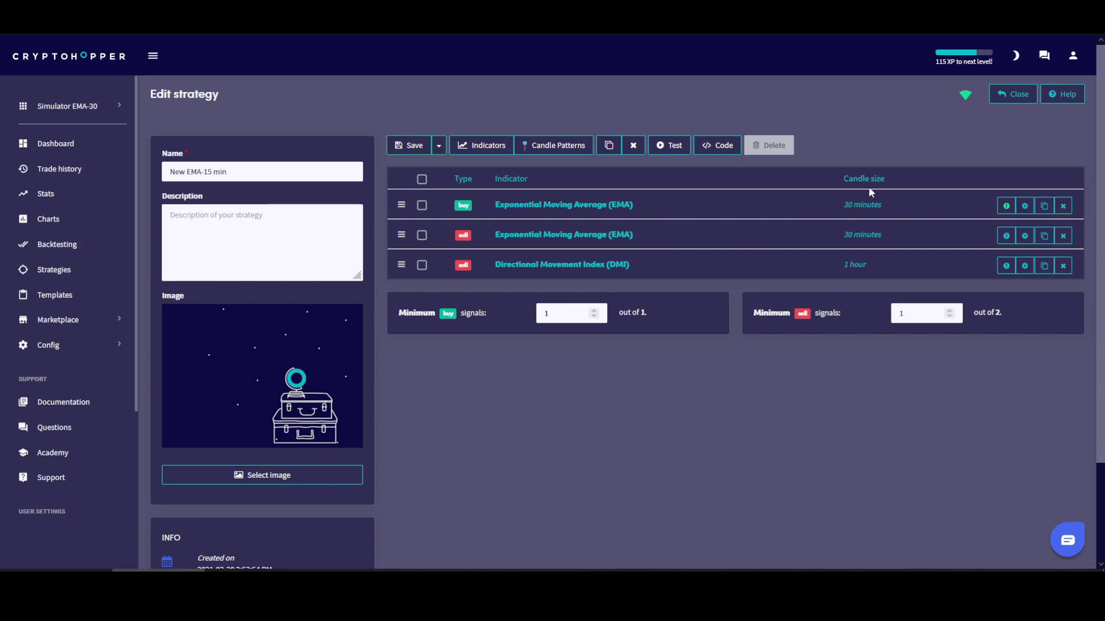
{"action": "left_click", "coordinate": [564, 236]}
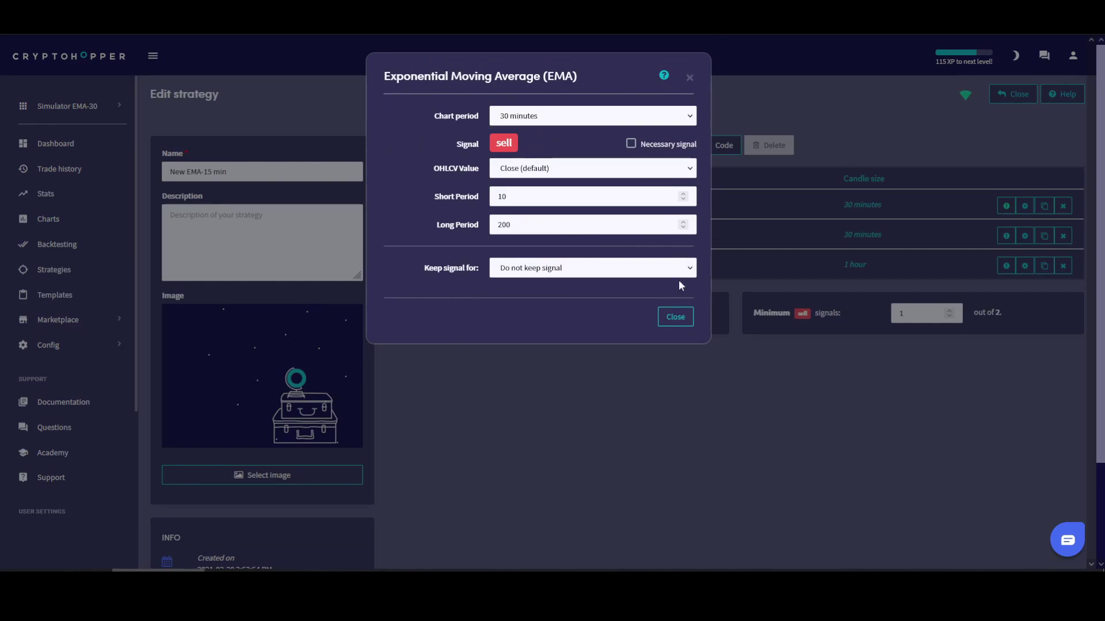
{"action": "left_click", "coordinate": [675, 318]}
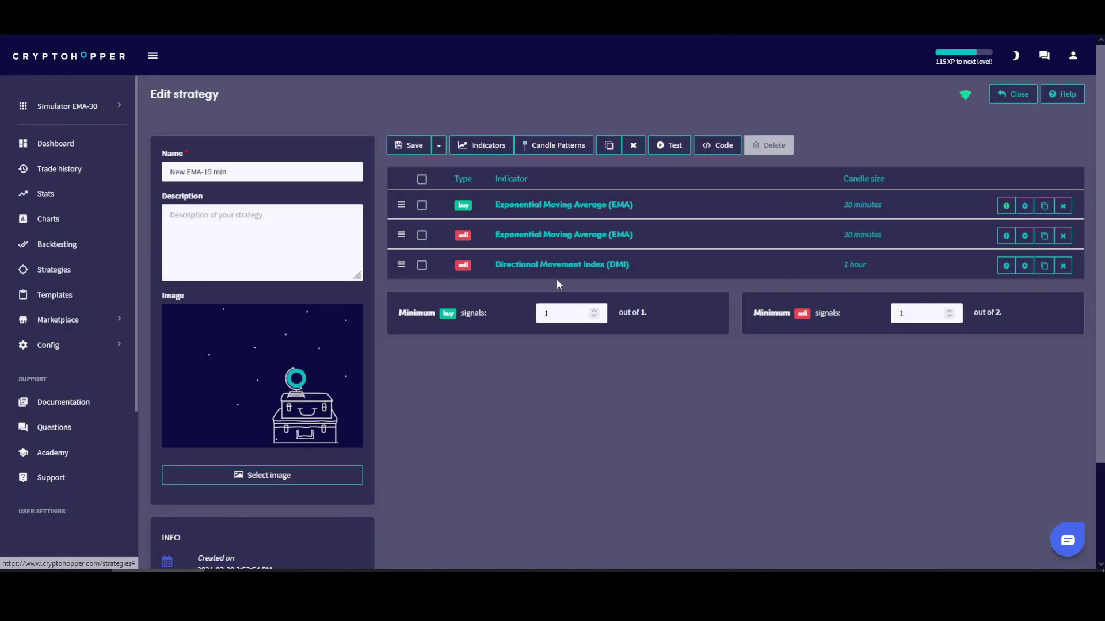
{"action": "left_click", "coordinate": [594, 266]}
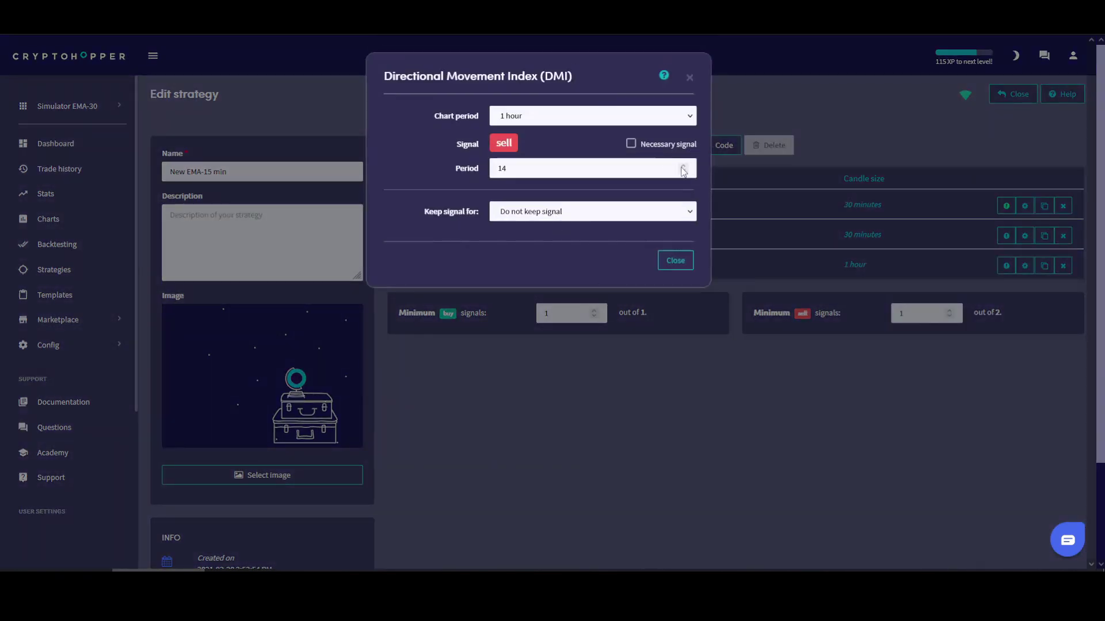
{"action": "left_click", "coordinate": [690, 77]}
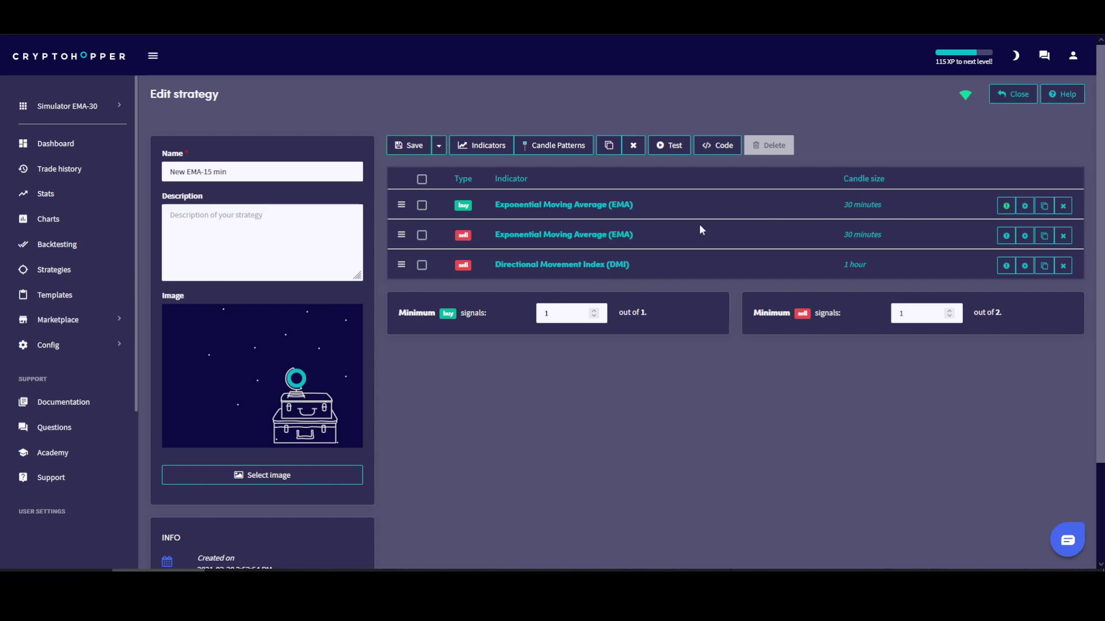
Recheck the buy EMA indicator's settings and save the strategy
{"action": "left_click", "coordinate": [567, 207]}
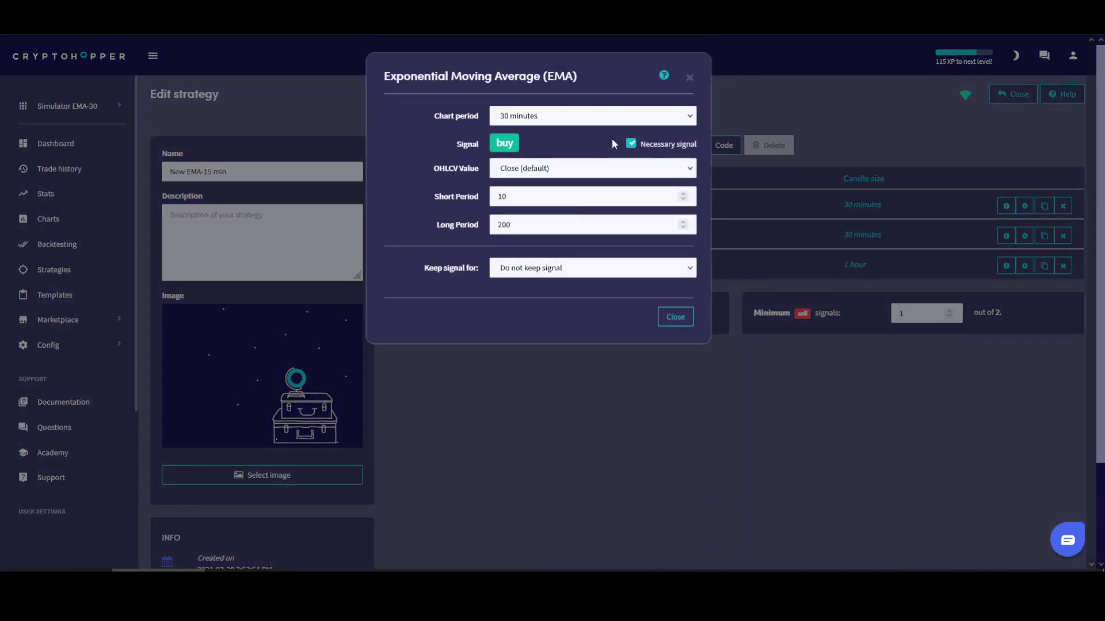
{"action": "left_click", "coordinate": [676, 318]}
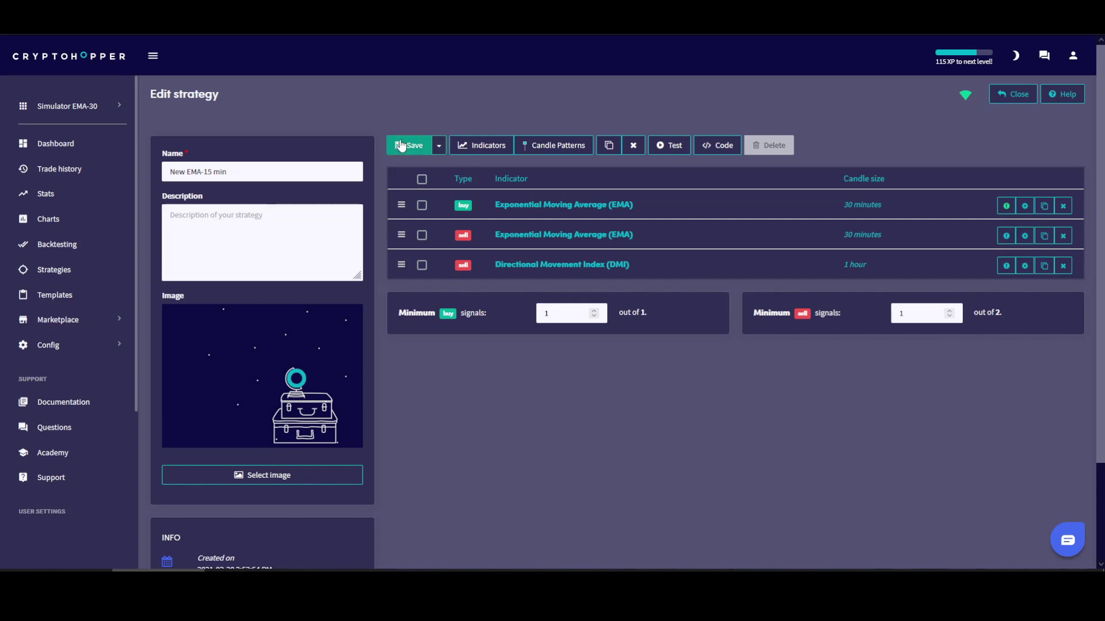
{"action": "left_click", "coordinate": [398, 151]}
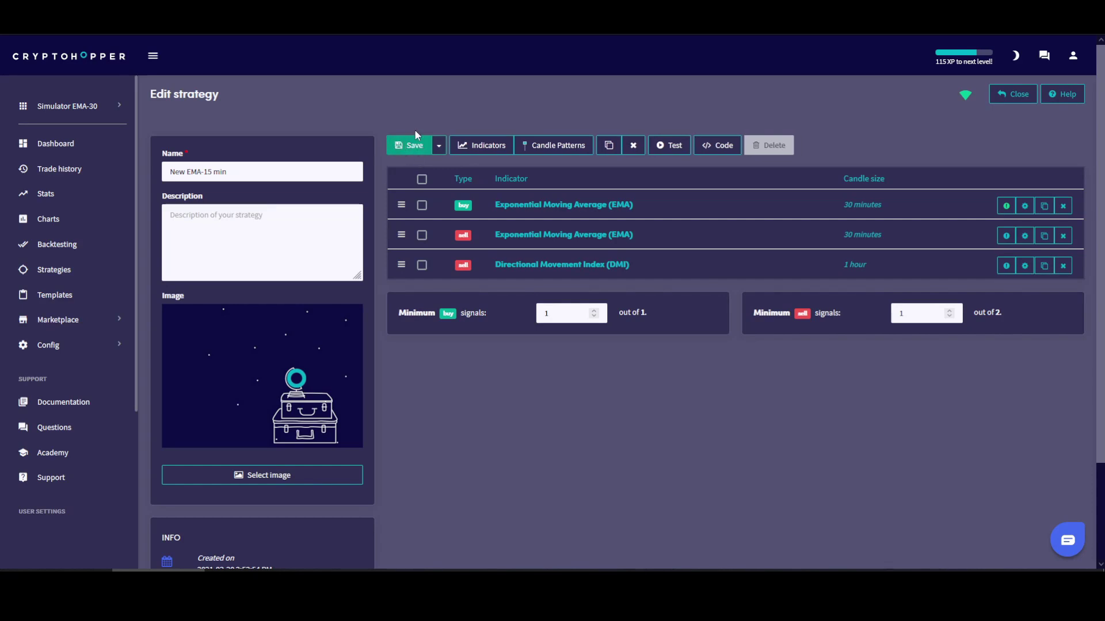
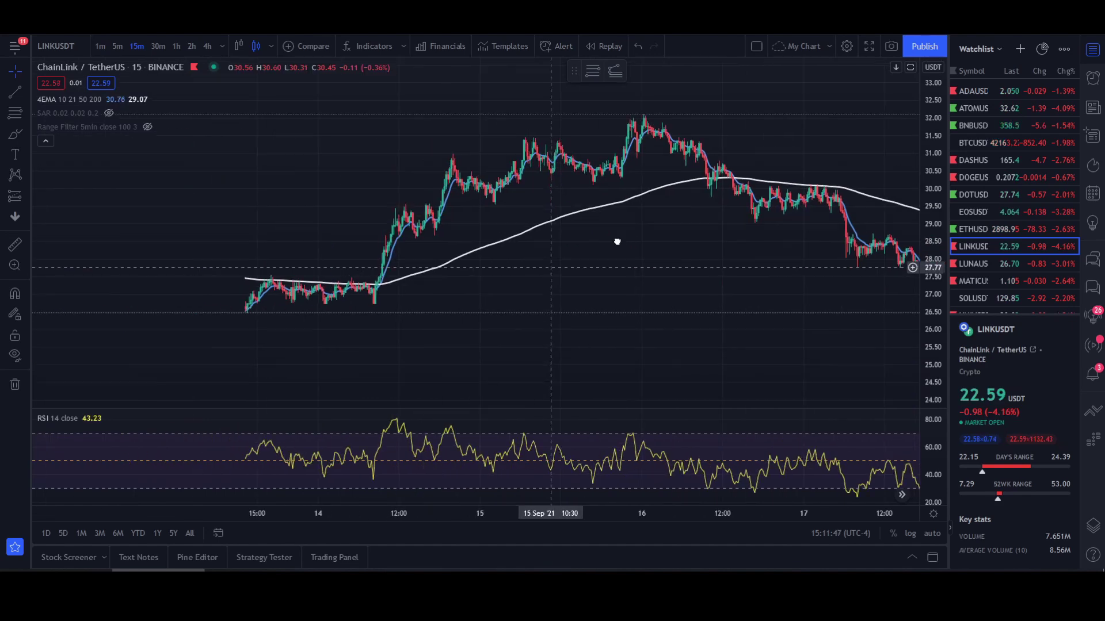
Examine how LINKUSDT's price crossed the EMA lines between 7 and 17 September on the 15-minute chart
{"action": "left_click_drag", "start_coordinate": [322, 242], "coordinate": [637, 281]}
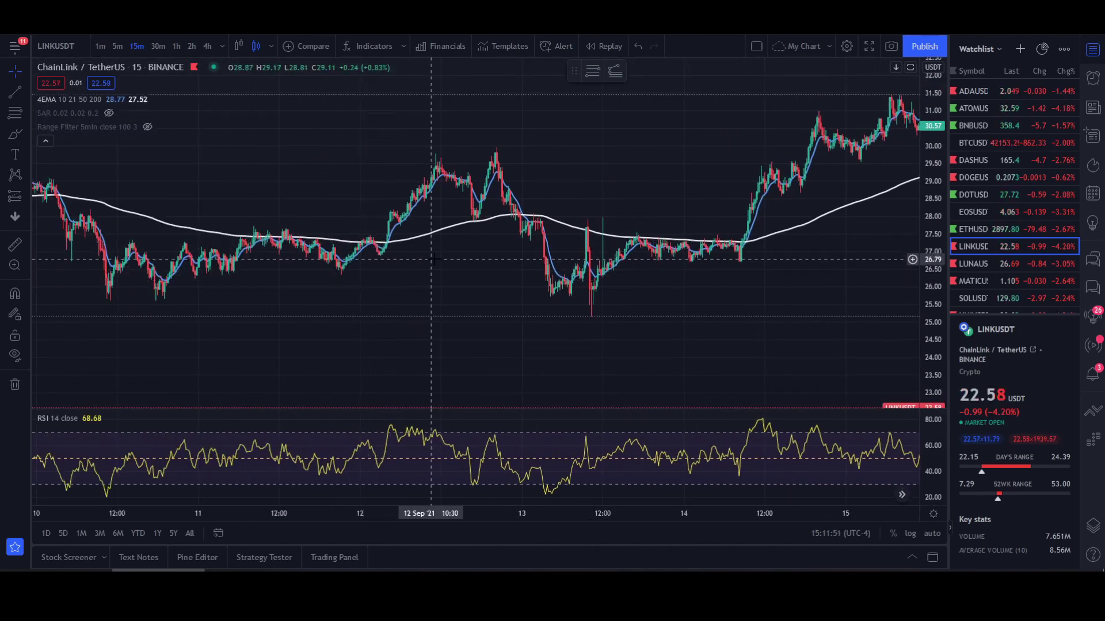
{"action": "scroll", "coordinate": [433, 260], "scroll_direction": "left", "scroll_amount": 3}
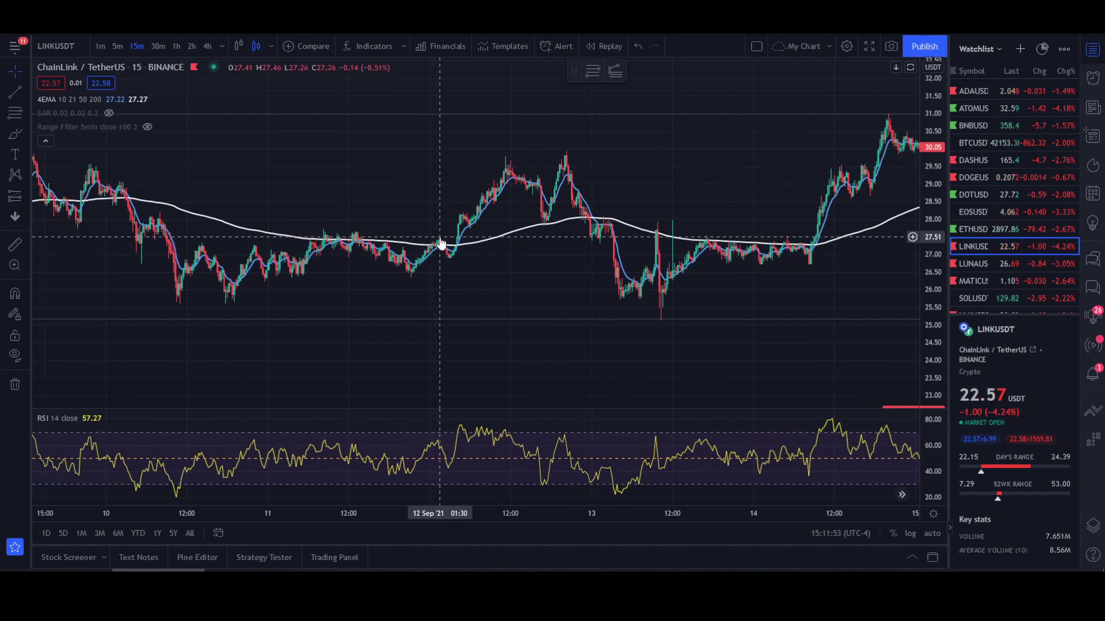
{"action": "mouse_move", "coordinate": [449, 262]}
{"action": "left_mouse_down"}
{"action": "mouse_move", "coordinate": [491, 281]}
{"action": "mouse_move", "coordinate": [624, 282]}
{"action": "left_mouse_up"}
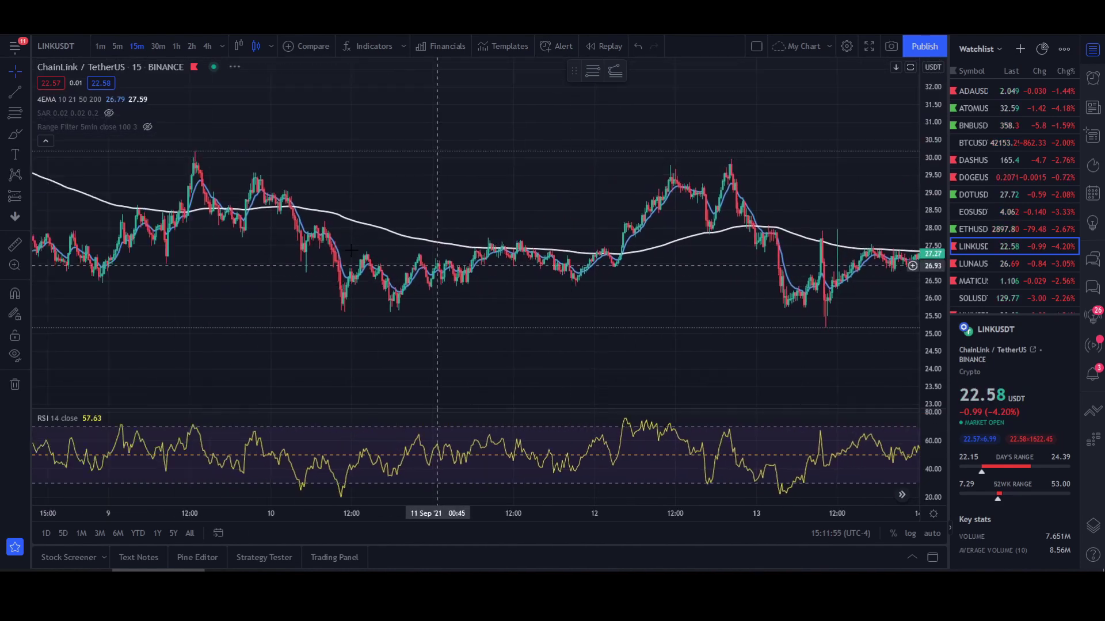
{"action": "left_click_drag", "start_coordinate": [274, 258], "coordinate": [480, 293]}
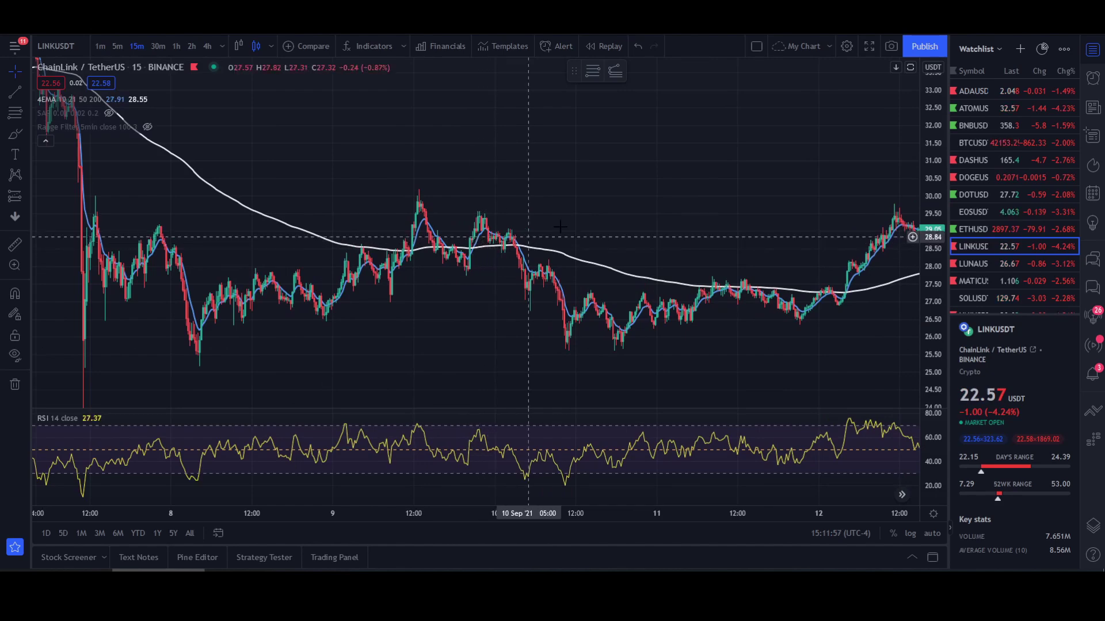
{"action": "left_click_drag", "start_coordinate": [656, 271], "coordinate": [242, 270]}
{"action": "left_click_drag", "start_coordinate": [643, 211], "coordinate": [229, 218]}
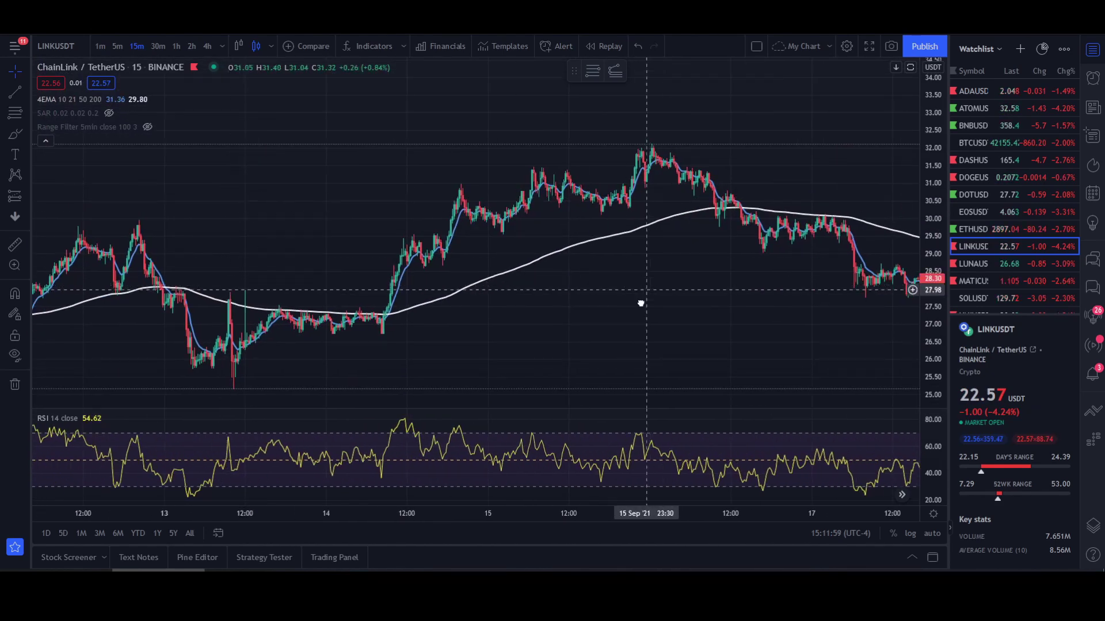
Switch the LINKUSDT chart to the 30-minute interval and examine the EMA crossovers between 4 and 21 September
{"action": "left_click", "coordinate": [156, 48]}
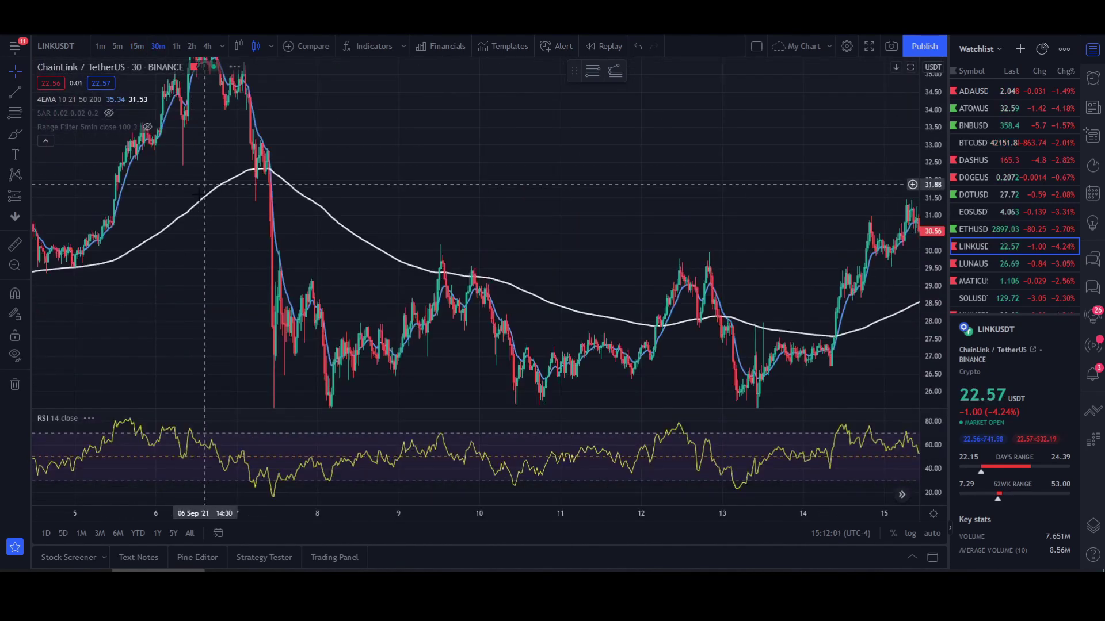
{"action": "left_click_drag", "start_coordinate": [461, 187], "coordinate": [304, 162]}
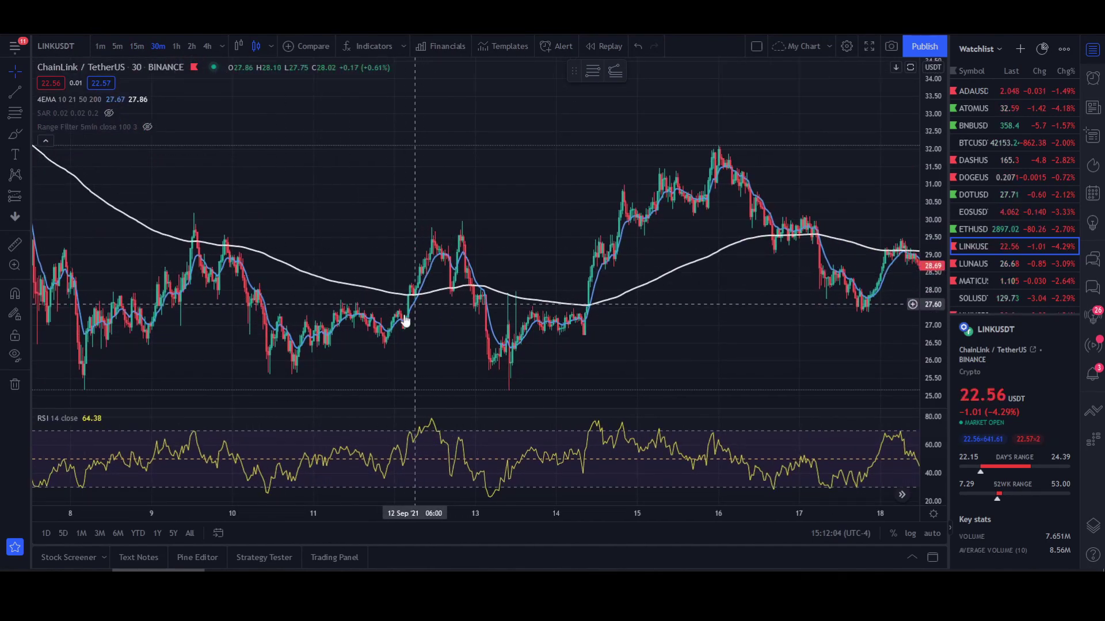
{"action": "left_click_drag", "start_coordinate": [507, 234], "coordinate": [318, 187]}
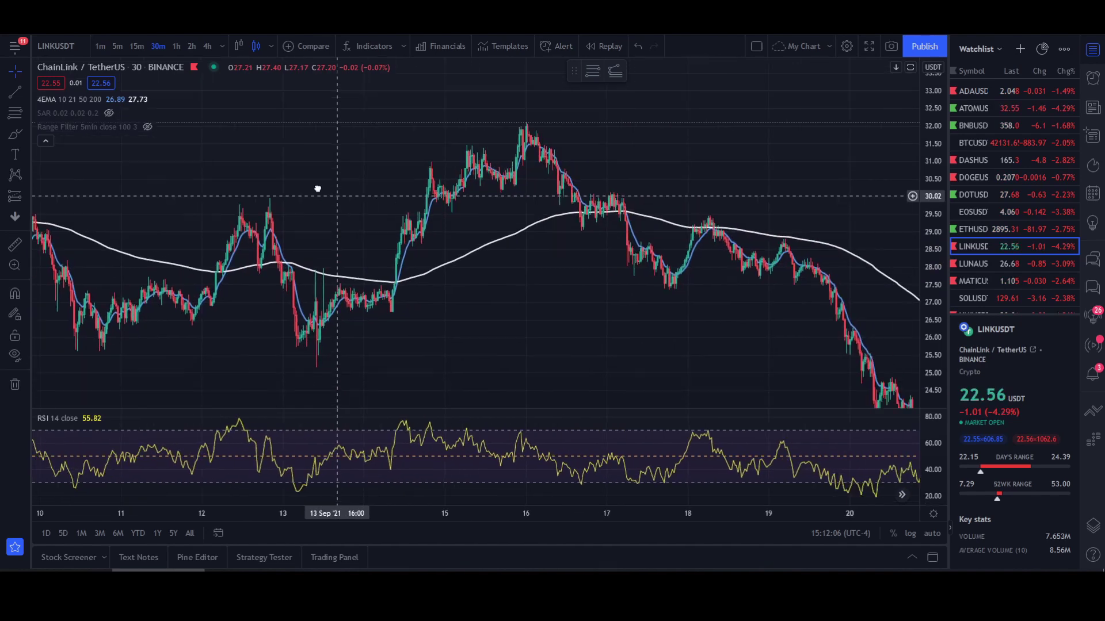
{"action": "left_click_drag", "start_coordinate": [633, 155], "coordinate": [493, 165]}
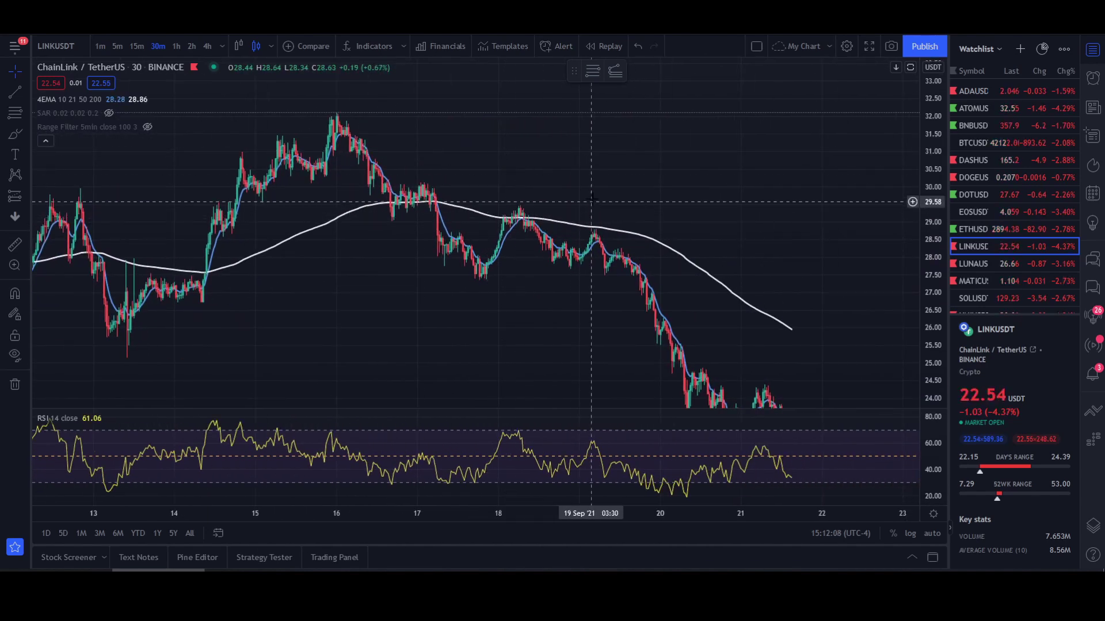
{"action": "scroll", "coordinate": [598, 167], "scroll_direction": "left", "scroll_amount": 3}
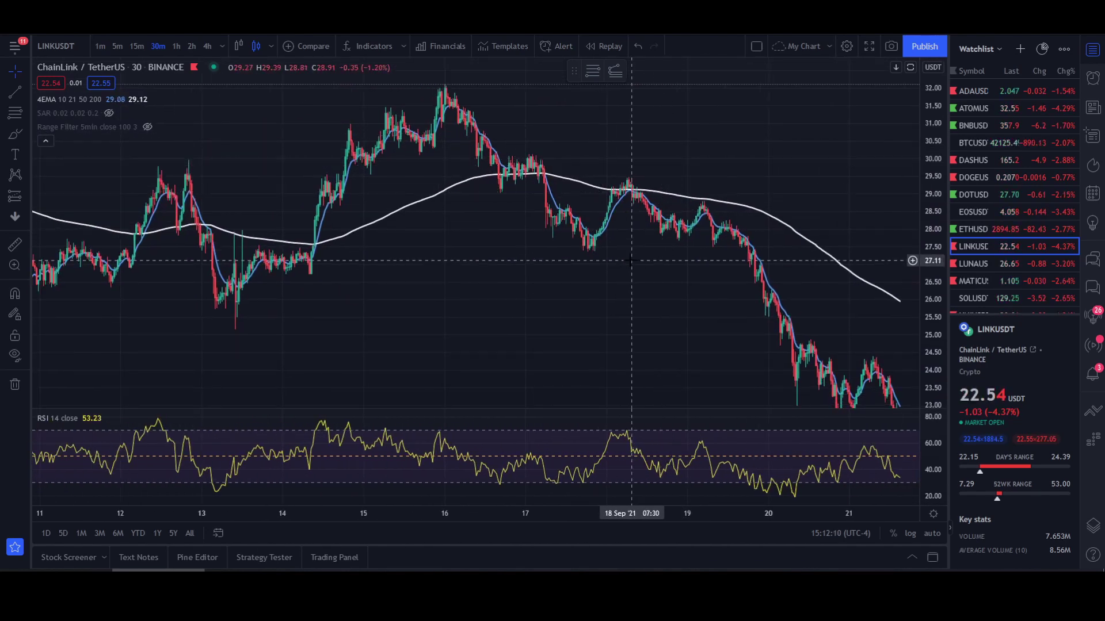
{"action": "scroll", "coordinate": [529, 247], "scroll_direction": "up", "scroll_amount": 4}
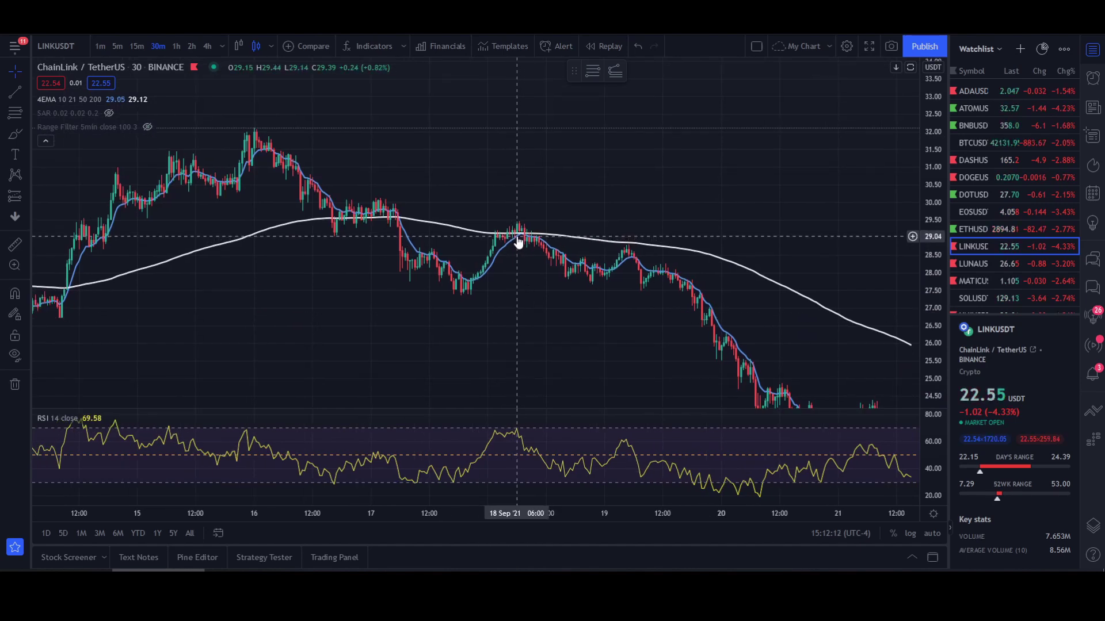
{"action": "left_click_drag", "start_coordinate": [374, 284], "coordinate": [710, 251]}
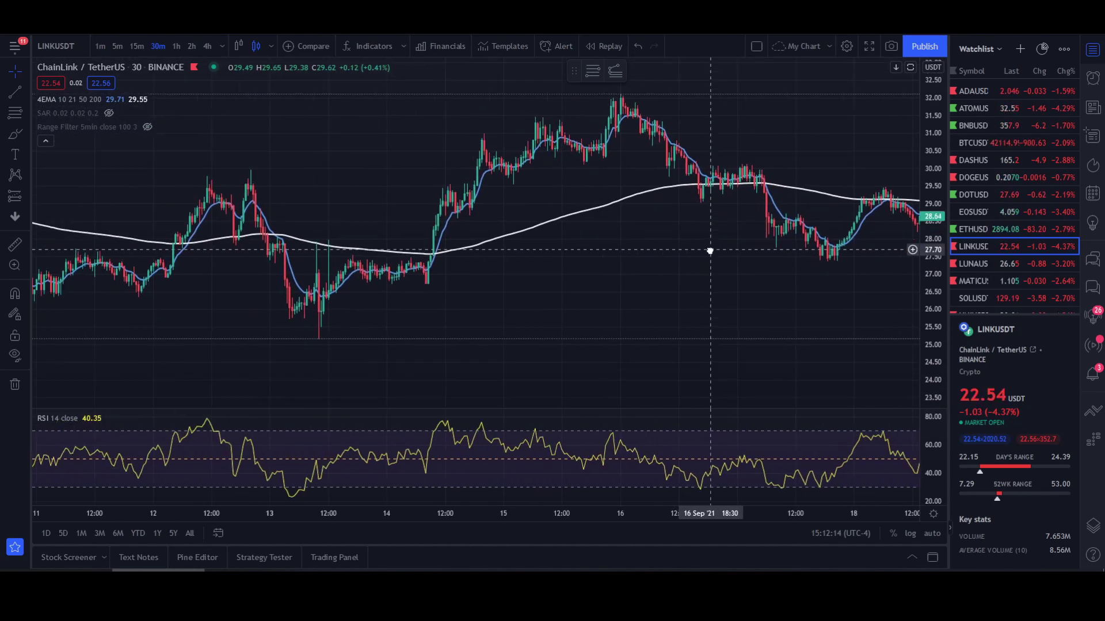
{"action": "scroll", "coordinate": [518, 299], "scroll_direction": "left", "scroll_amount": 3}
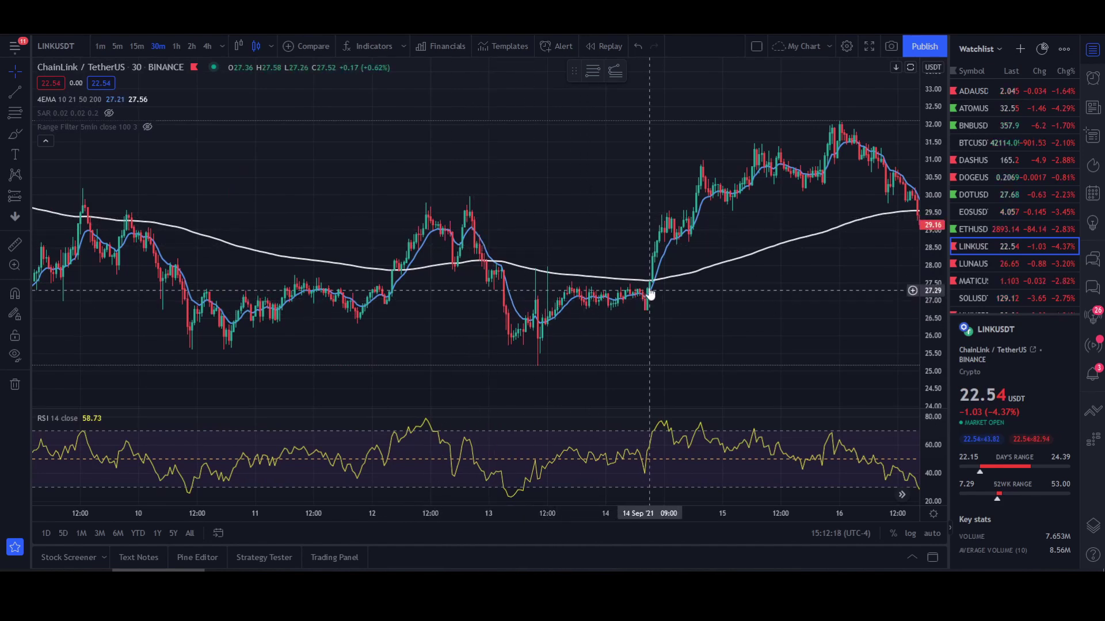
{"action": "scroll", "coordinate": [526, 316], "scroll_direction": "left", "scroll_amount": 2}
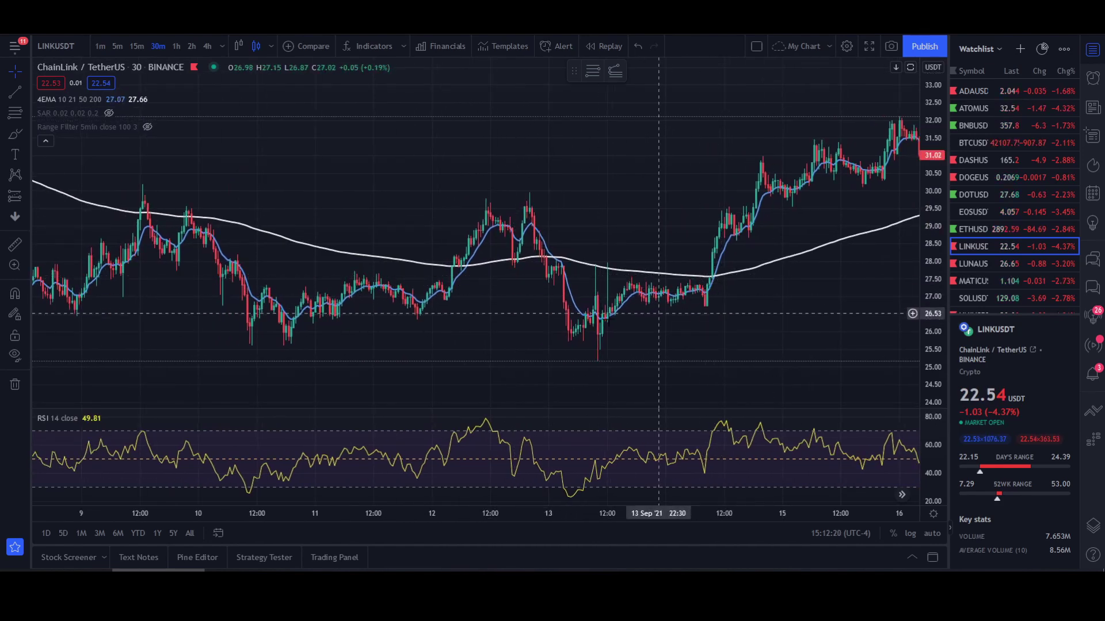
{"action": "scroll", "coordinate": [659, 313], "scroll_direction": "left", "scroll_amount": 5}
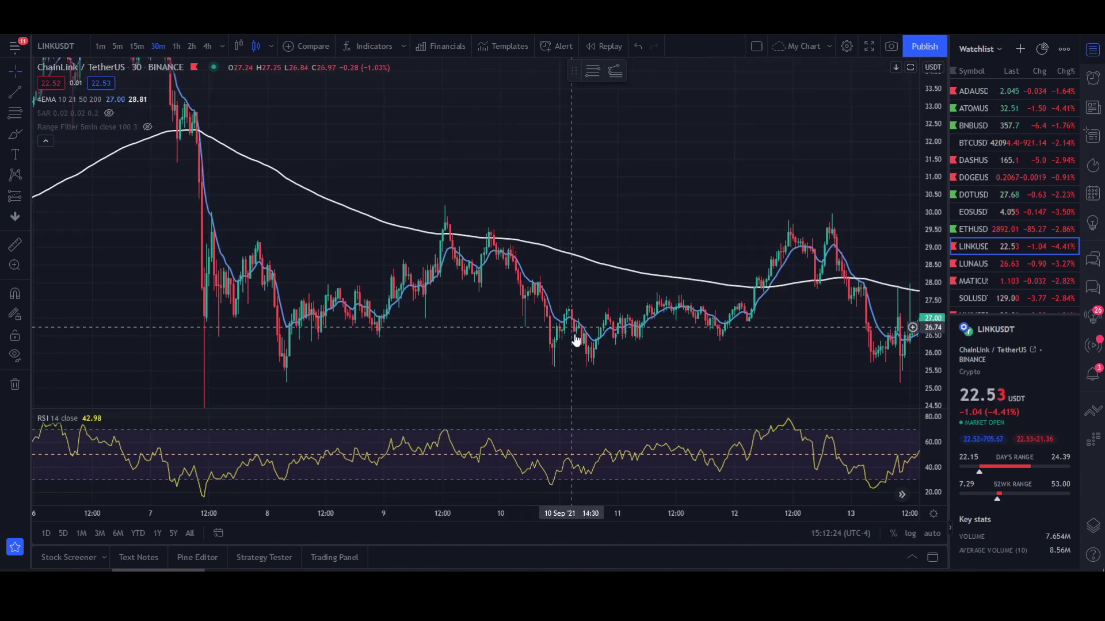
{"action": "scroll", "coordinate": [616, 168], "scroll_direction": "left", "scroll_amount": 4}
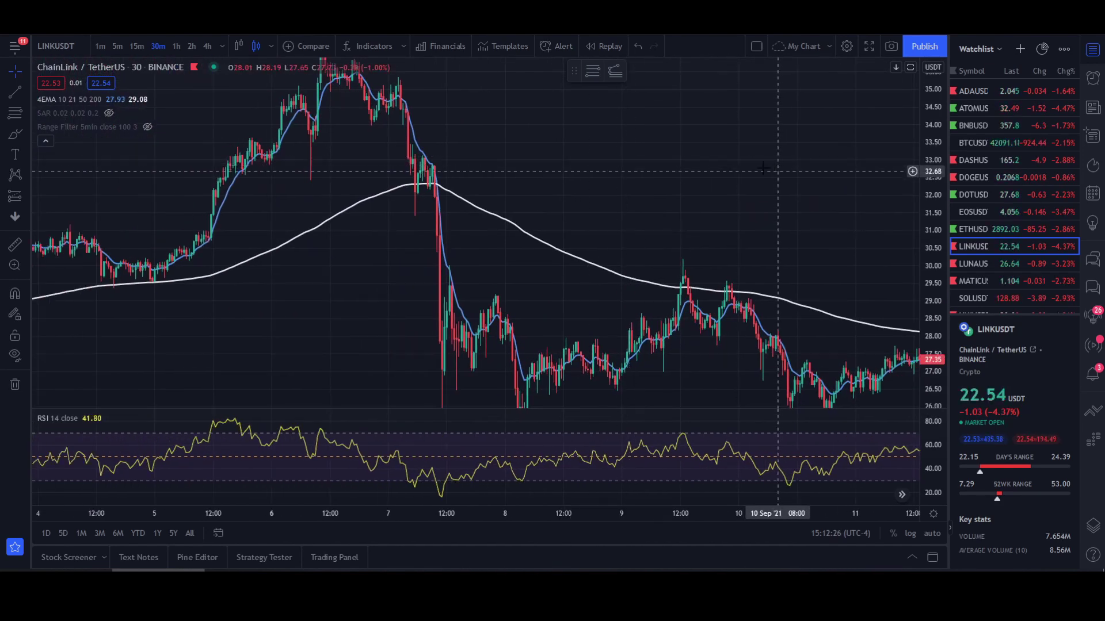
Compare LINKUSDT's mid-September rise above the 200 EMA with the decline through 21 September on the 30-minute chart
{"action": "scroll", "coordinate": [601, 178], "scroll_direction": "right", "scroll_amount": 15}
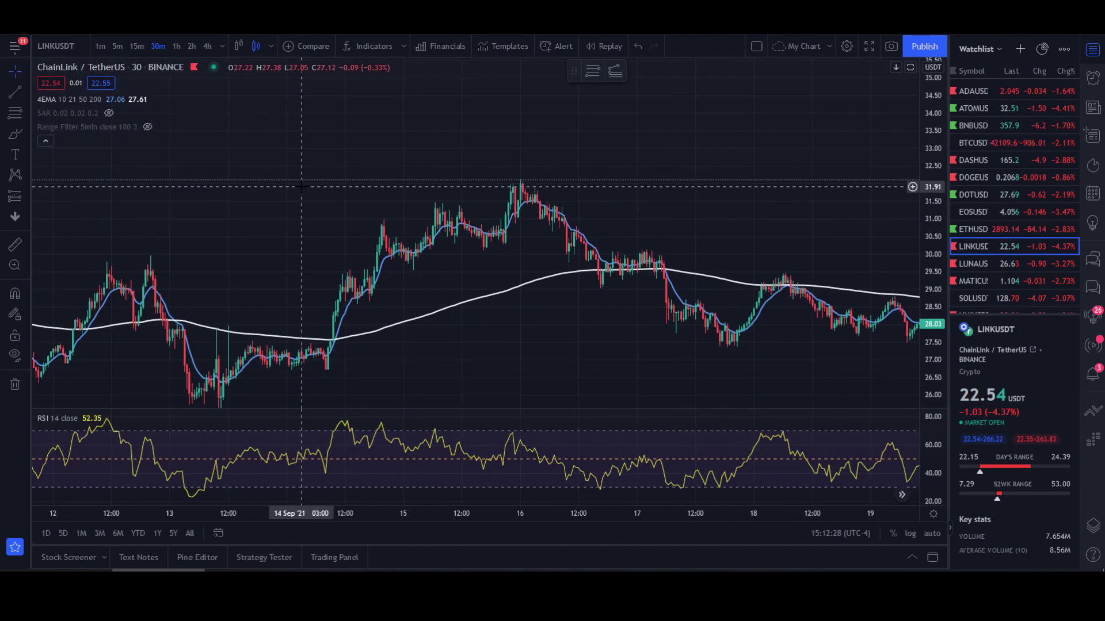
{"action": "left_click_drag", "start_coordinate": [784, 279], "coordinate": [592, 206]}
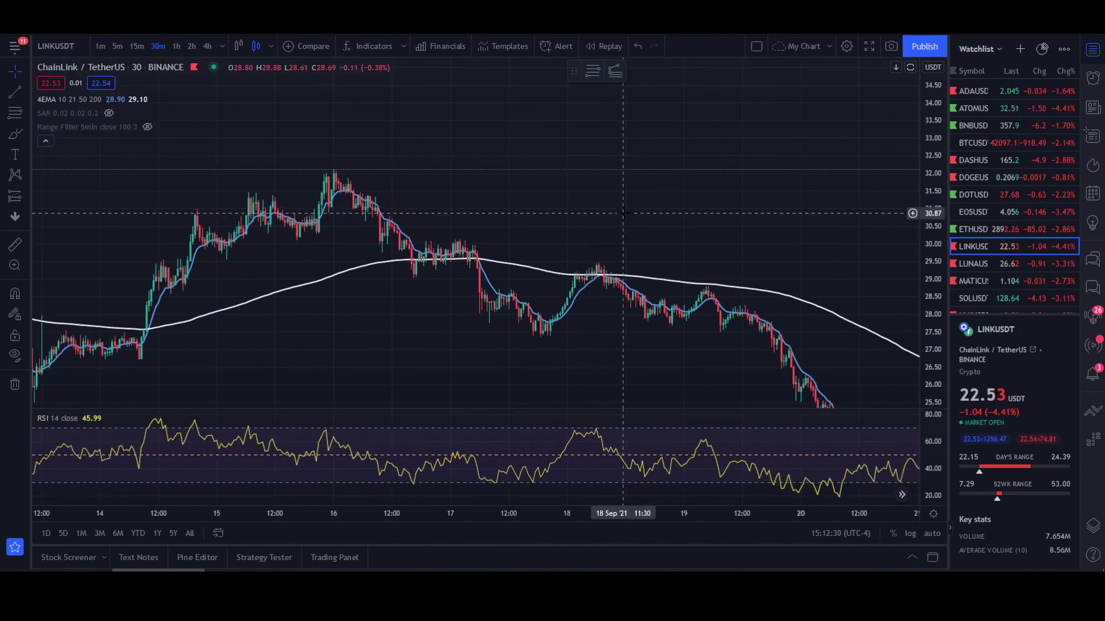
{"action": "scroll", "coordinate": [752, 177], "scroll_direction": "left", "scroll_amount": 2}
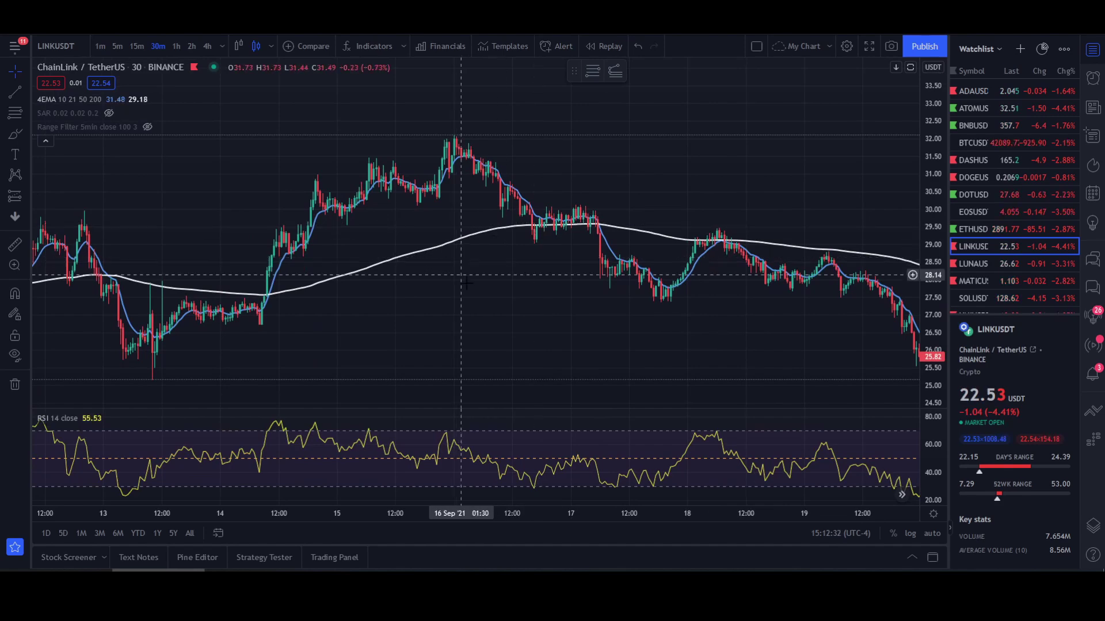
{"action": "scroll", "coordinate": [406, 222], "scroll_direction": "right", "scroll_amount": 5}
{"action": "scroll", "coordinate": [422, 238], "scroll_direction": "right", "scroll_amount": 5}
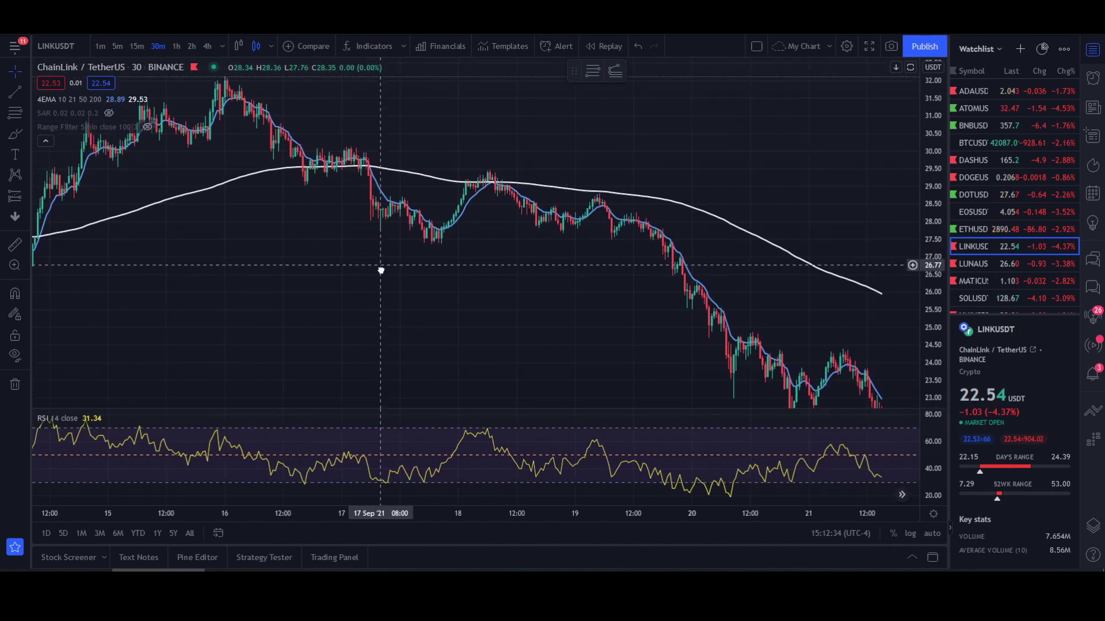
{"action": "scroll", "coordinate": [389, 171], "scroll_direction": "left", "scroll_amount": 5}
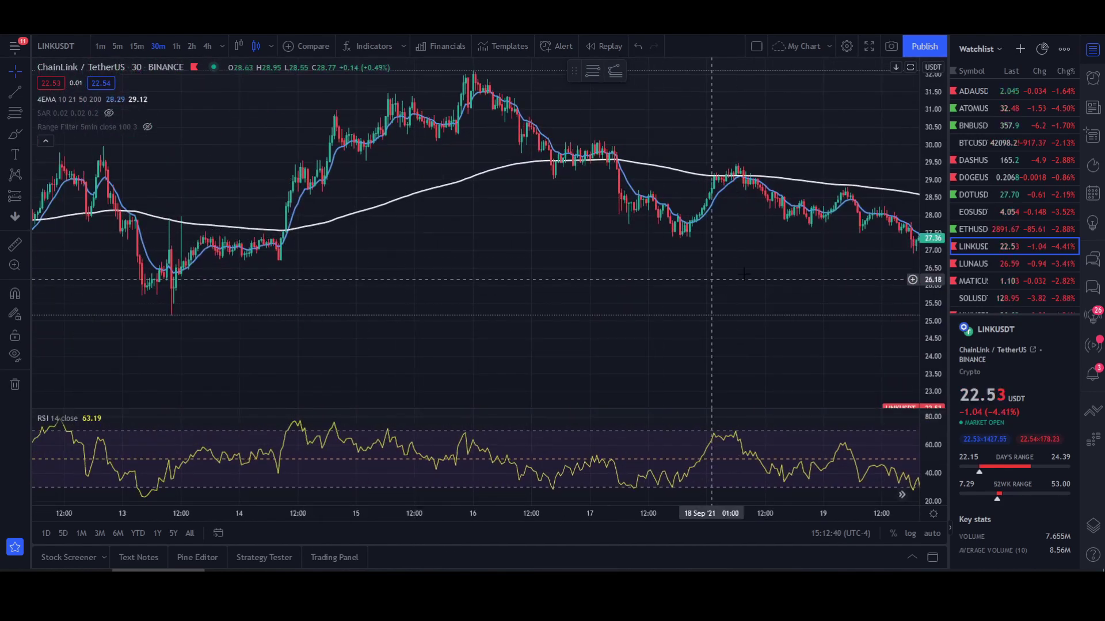
{"action": "scroll", "coordinate": [345, 253], "scroll_direction": "right", "scroll_amount": 5}
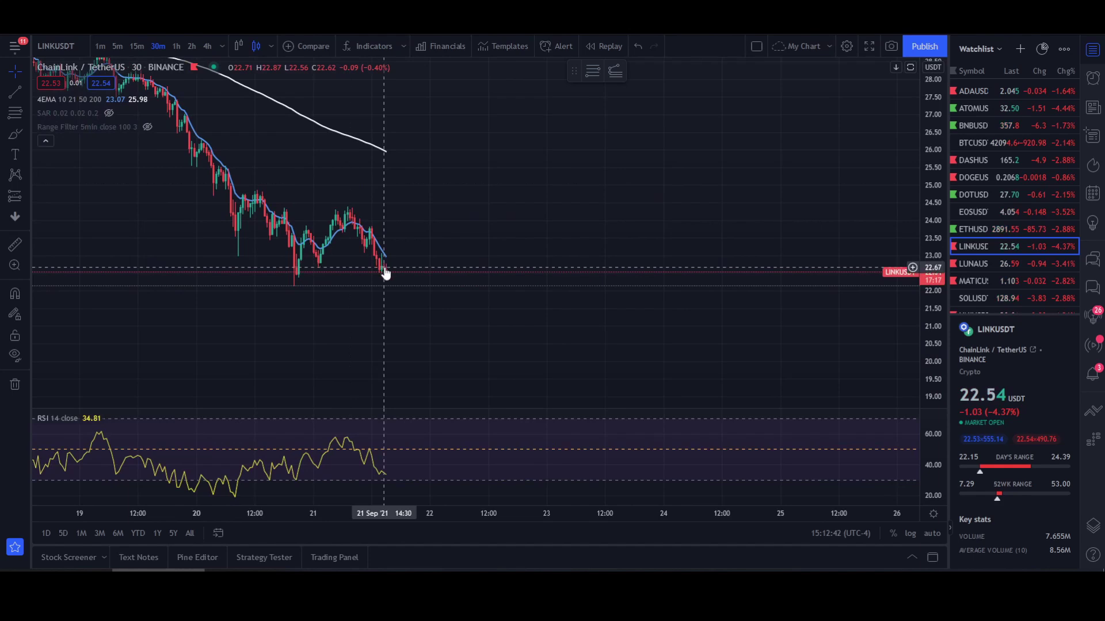
{"action": "scroll", "coordinate": [390, 277], "scroll_direction": "left", "scroll_amount": 5}
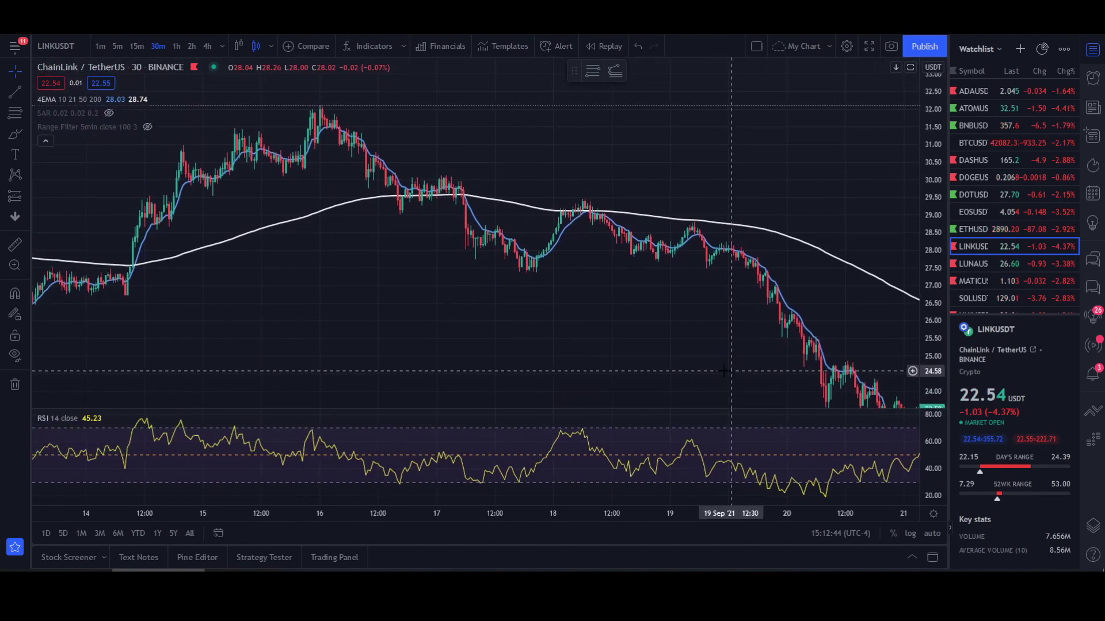
{"action": "scroll", "coordinate": [354, 299], "scroll_direction": "left", "scroll_amount": 4}
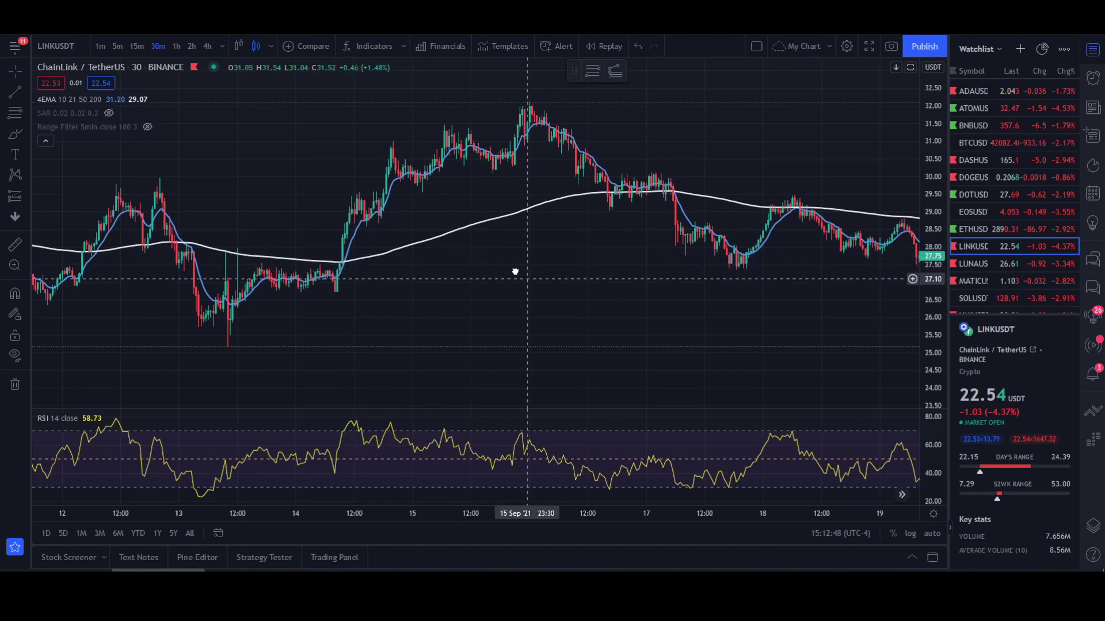
{"action": "scroll", "coordinate": [516, 272], "scroll_direction": "down", "scroll_amount": 3}
{"action": "left_click_drag", "start_coordinate": [676, 284], "coordinate": [410, 253]}
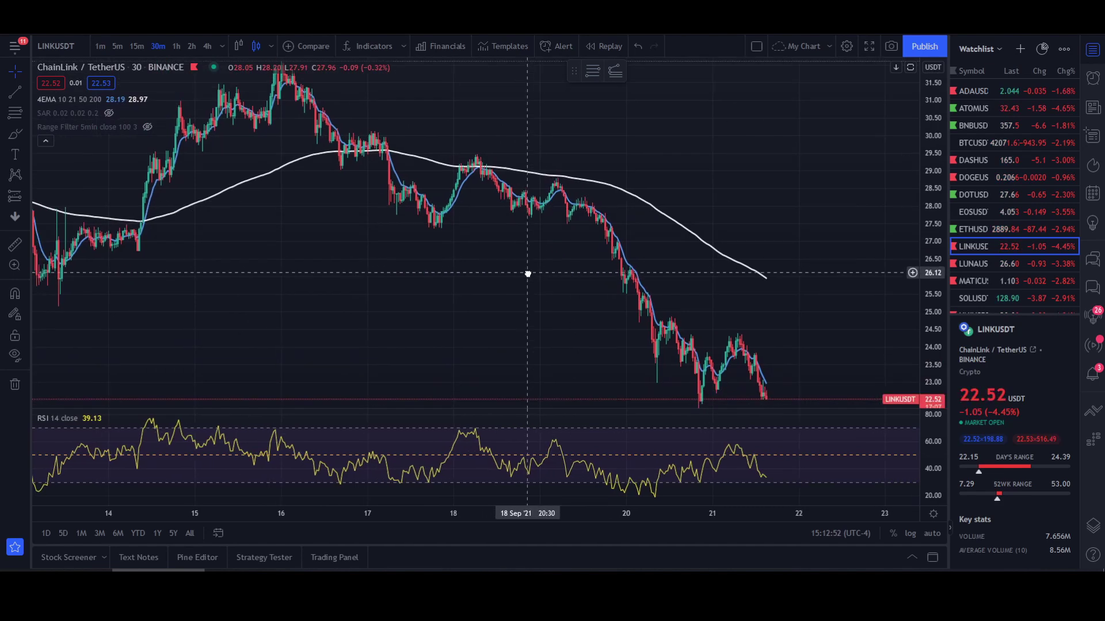
{"action": "scroll", "coordinate": [496, 298], "scroll_direction": "left", "scroll_amount": 3}
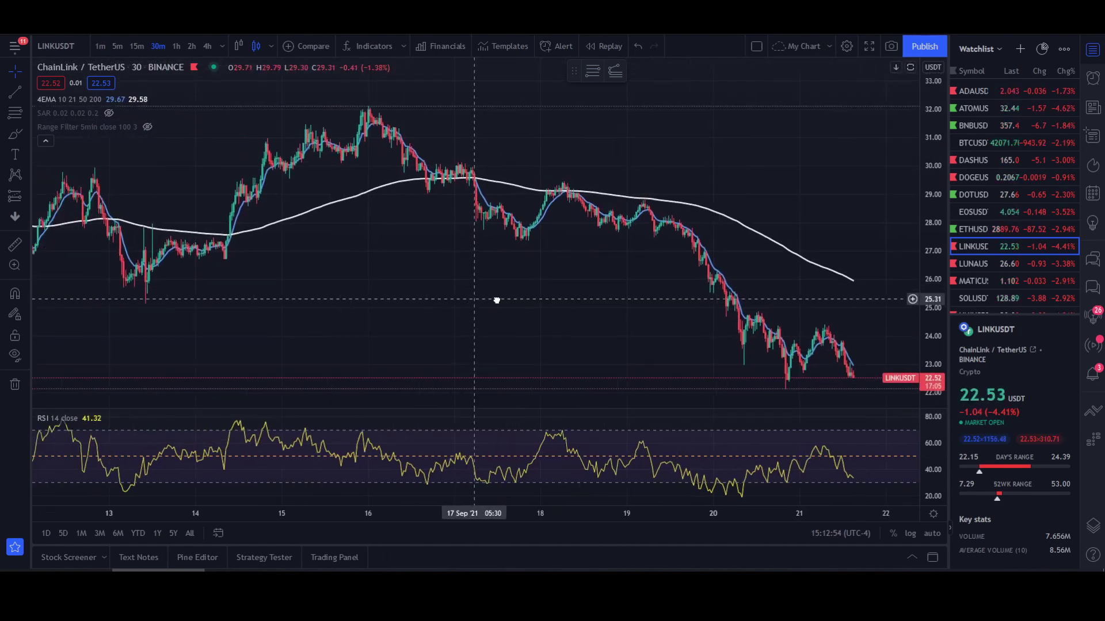
Measure LINKUSDT's price drop from the 16 September peak to the 20 September low
{"action": "left_click", "coordinate": [14, 245]}
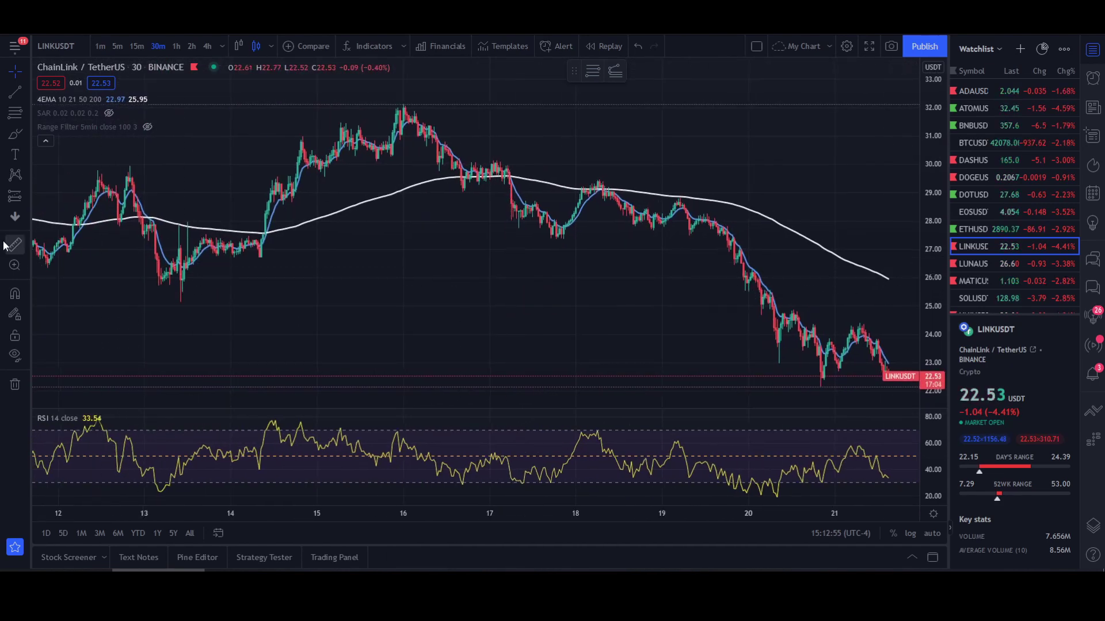
{"action": "left_click", "coordinate": [403, 107]}
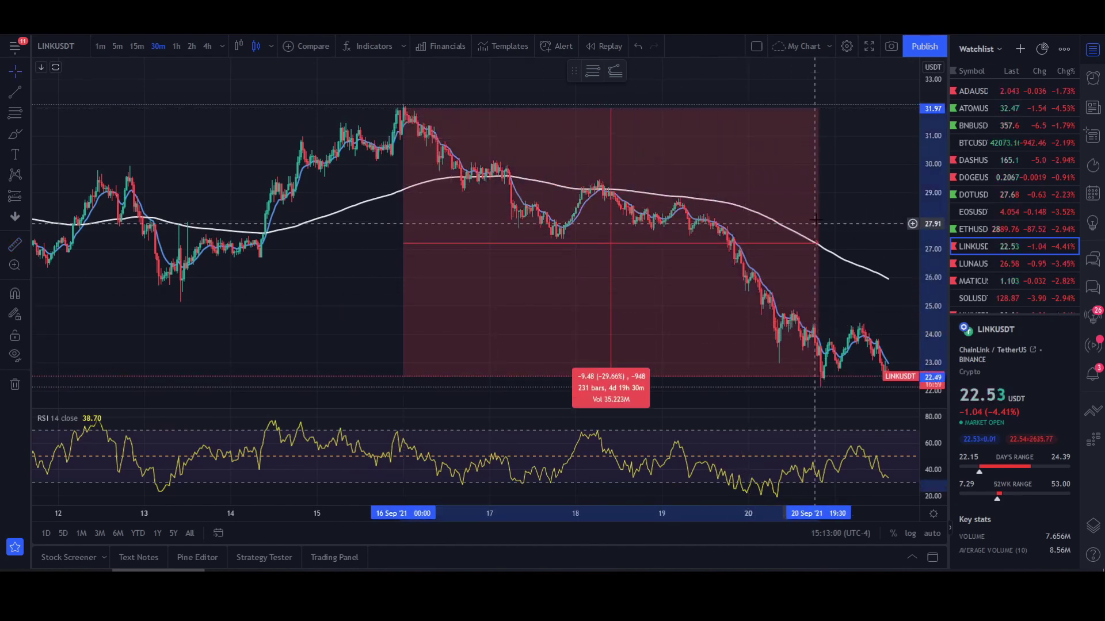
{"action": "left_click", "coordinate": [817, 380]}
Sketch a brush curve rising from the latest candle to about 26.00 and a horizontal brush line across the recent highs at about 24.25
{"action": "left_click_drag", "start_coordinate": [642, 273], "coordinate": [357, 275]}
{"action": "left_click_drag", "start_coordinate": [788, 215], "coordinate": [774, 246]}
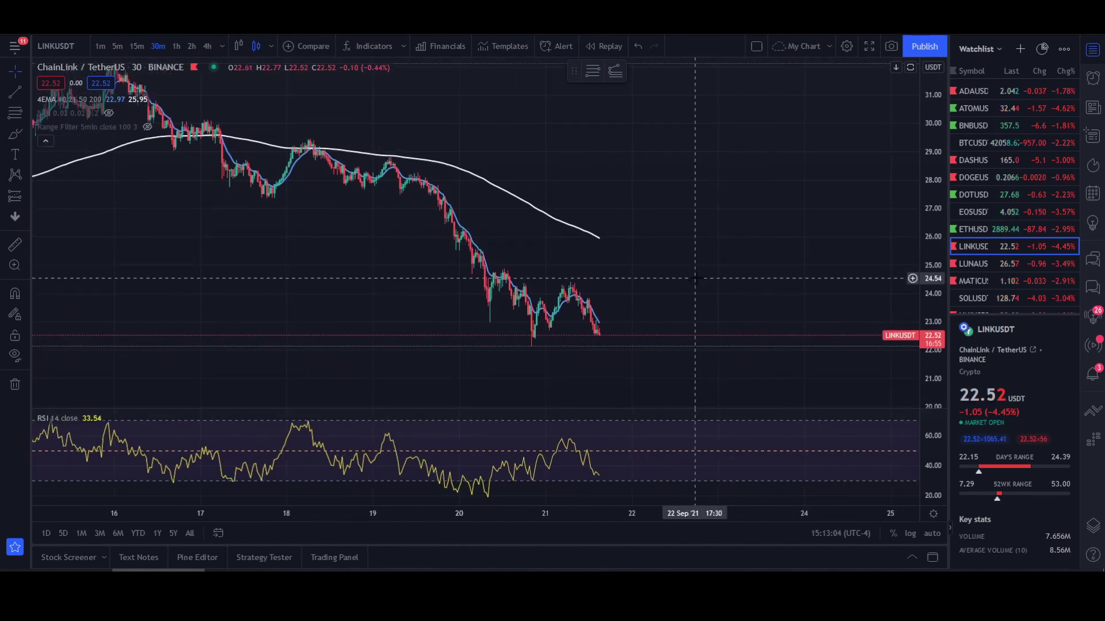
{"action": "left_click_drag", "start_coordinate": [703, 255], "coordinate": [702, 209]}
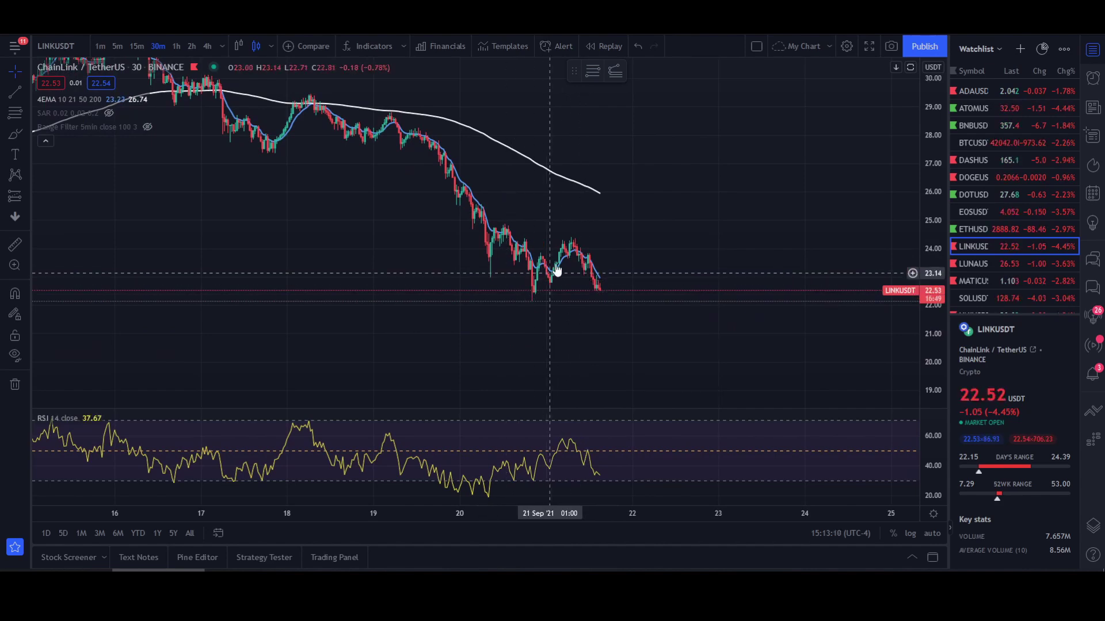
{"action": "left_click_drag", "start_coordinate": [662, 236], "coordinate": [649, 264]}
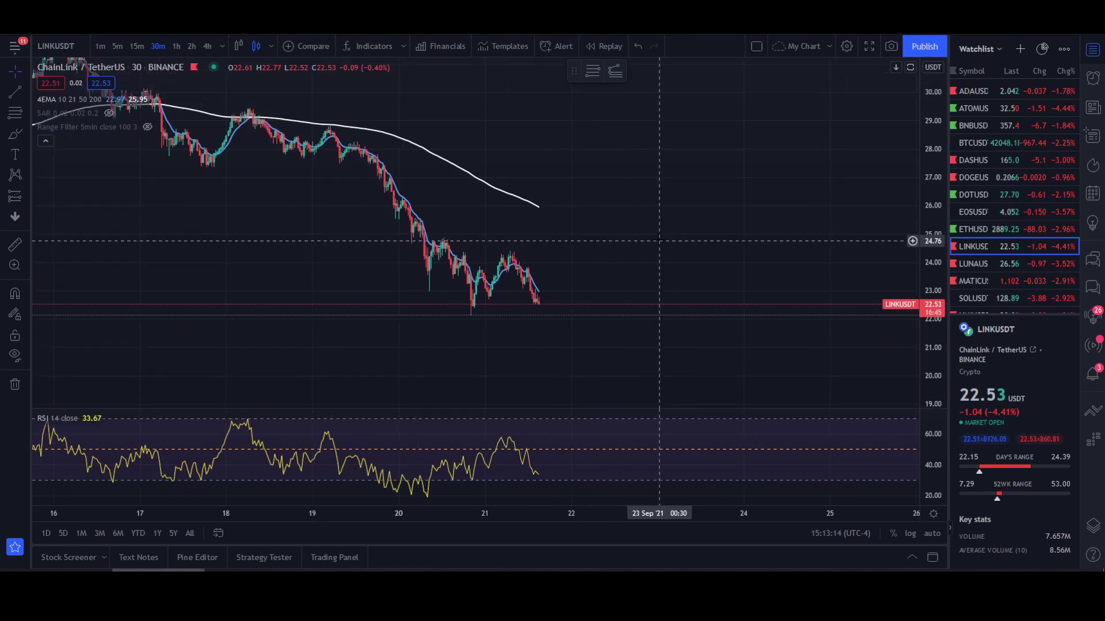
{"action": "left_click", "coordinate": [16, 135]}
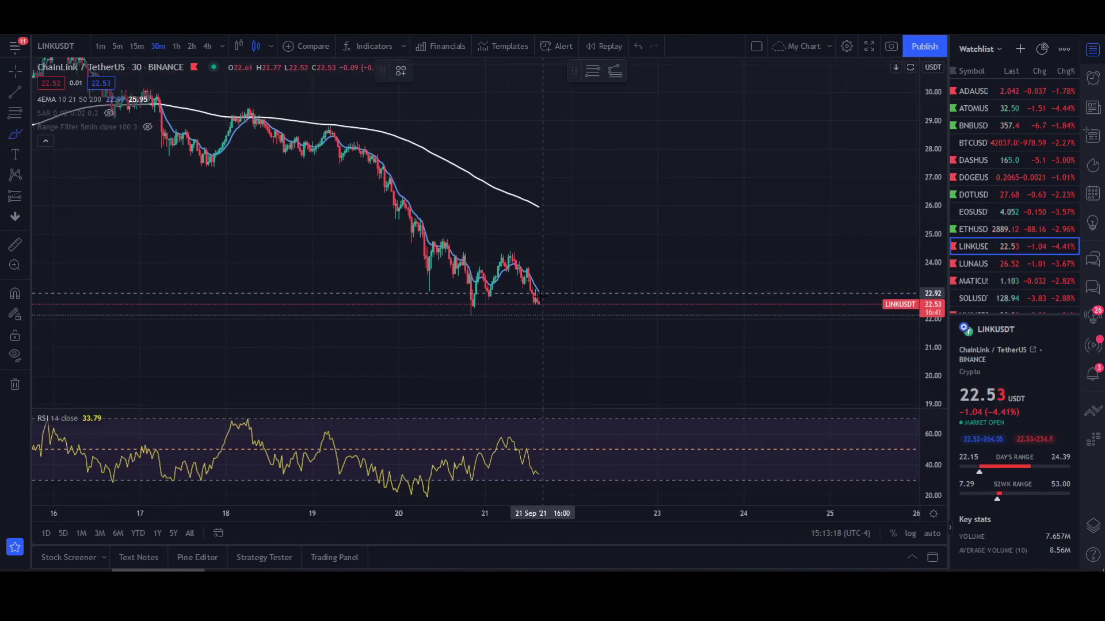
{"action": "mouse_move", "coordinate": [543, 303]}
{"action": "left_mouse_down"}
{"action": "mouse_move", "coordinate": [554, 281]}
{"action": "mouse_move", "coordinate": [430, 254]}
{"action": "mouse_move", "coordinate": [575, 254]}
{"action": "mouse_move", "coordinate": [581, 207]}
{"action": "left_mouse_up"}
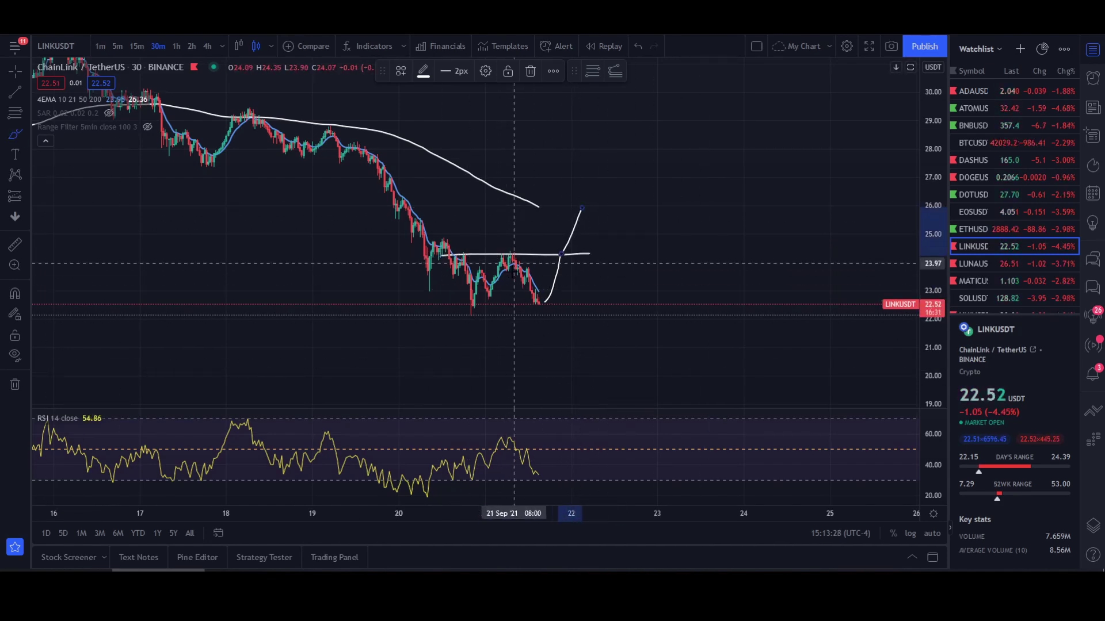
Draw a vertical trend line from the 21 September high at 24.26 down to 22.53
{"action": "left_click", "coordinate": [15, 92]}
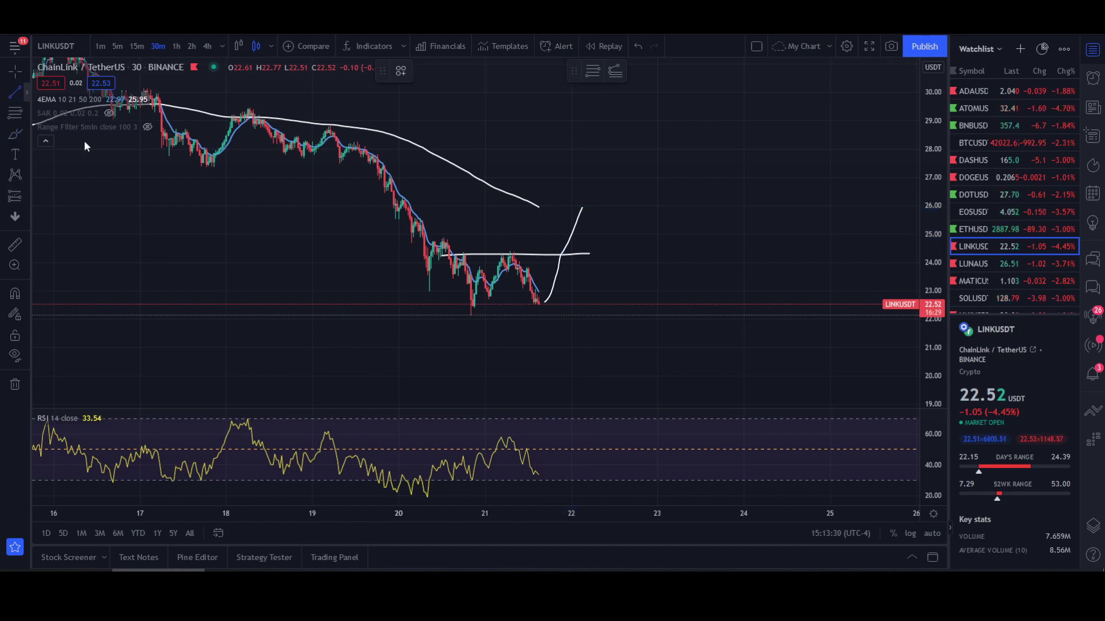
{"action": "left_click", "coordinate": [513, 254]}
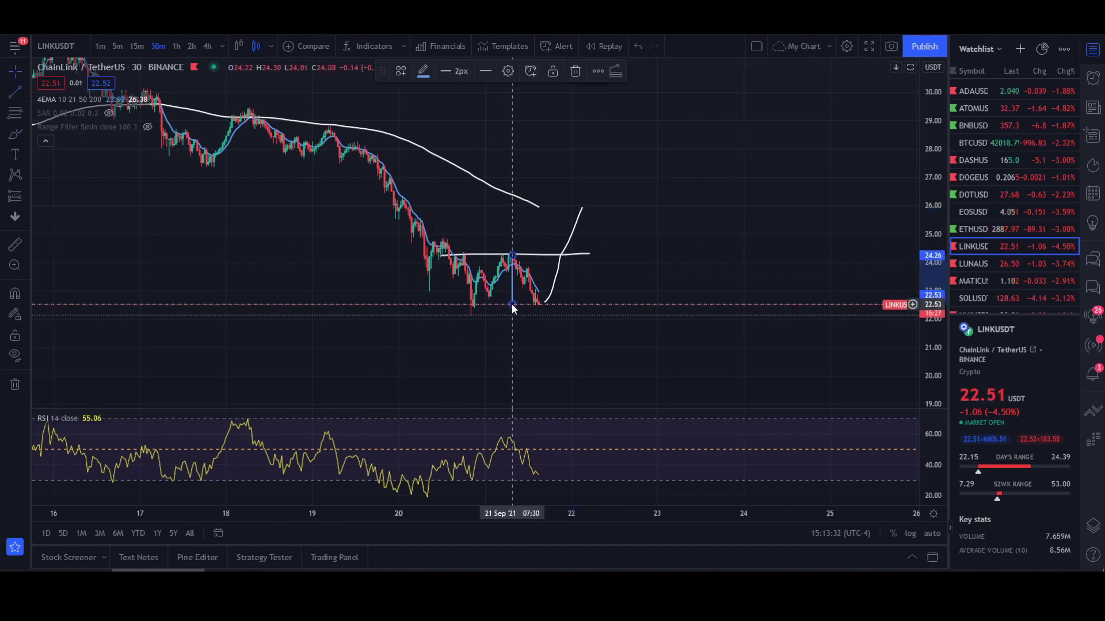
Move the vertical trend line above the horizontal brush line so it spans 24.26 to 25.98, and delete it
{"action": "left_click", "coordinate": [511, 301]}
{"action": "left_click_drag", "start_coordinate": [510, 292], "coordinate": [556, 238]}
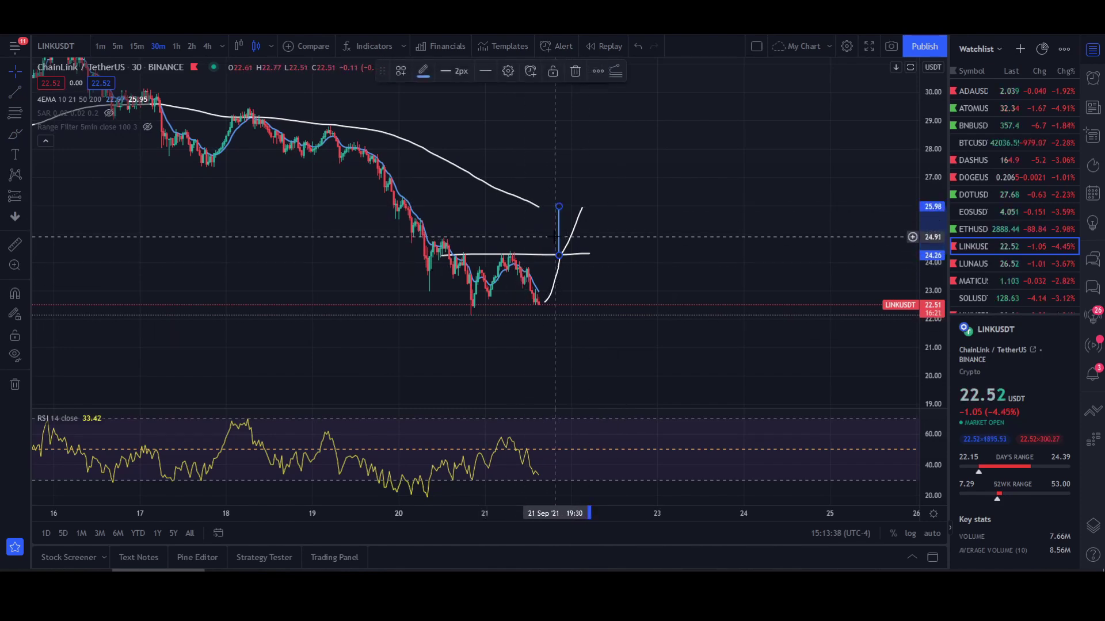
{"action": "key", "text": "Delete"}
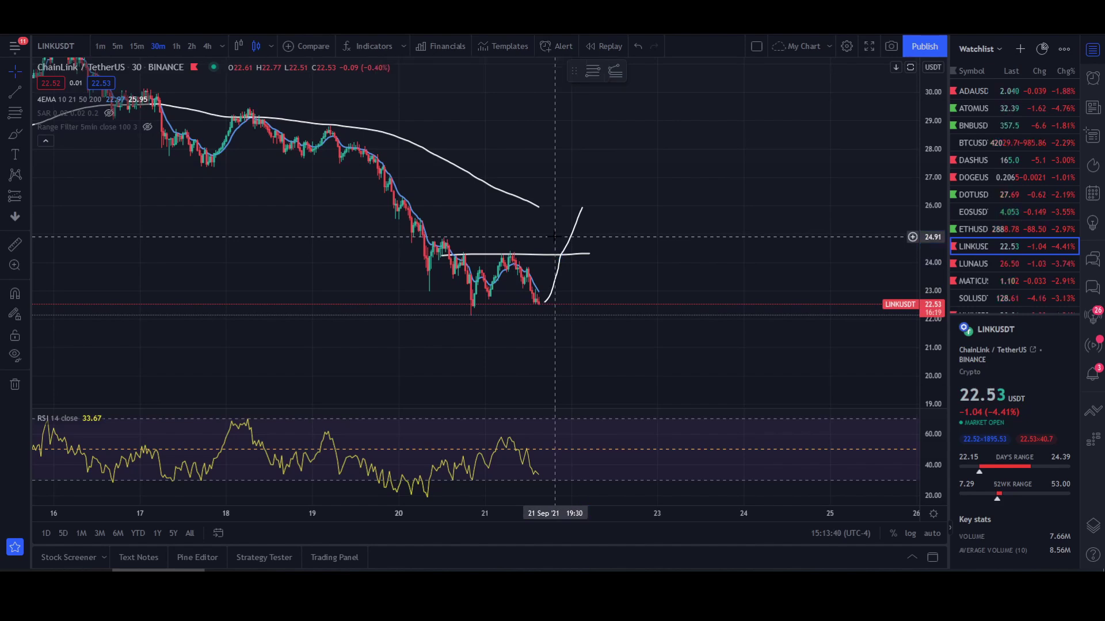
Delete the rising brush curve and the horizontal brush line from the LINKUSDT chart
{"action": "left_click", "coordinate": [577, 233]}
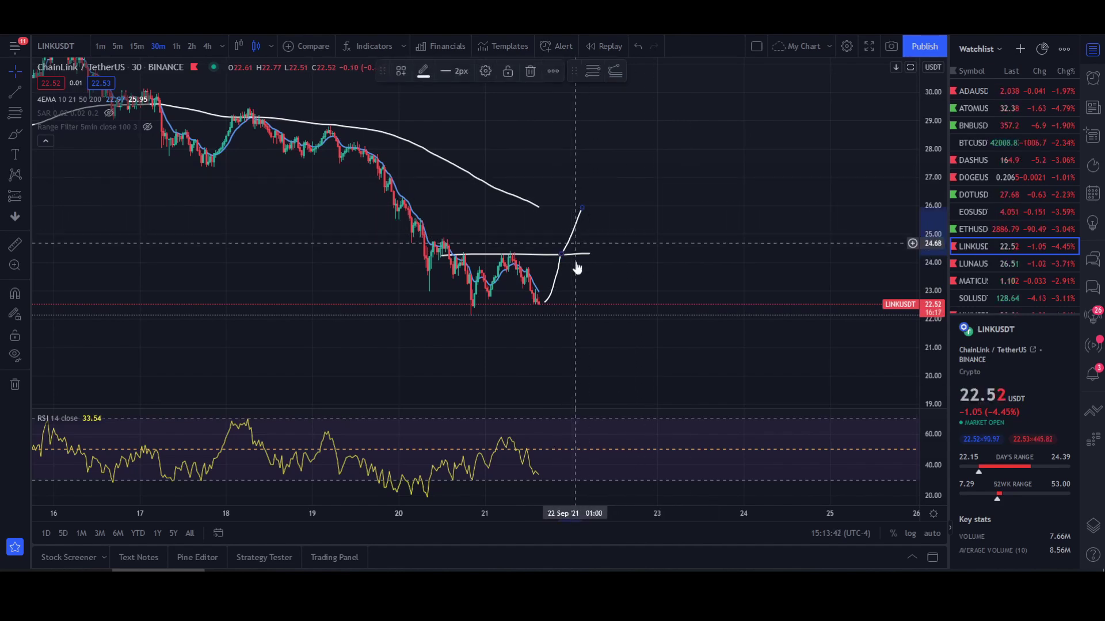
{"action": "key", "text": "Delete"}
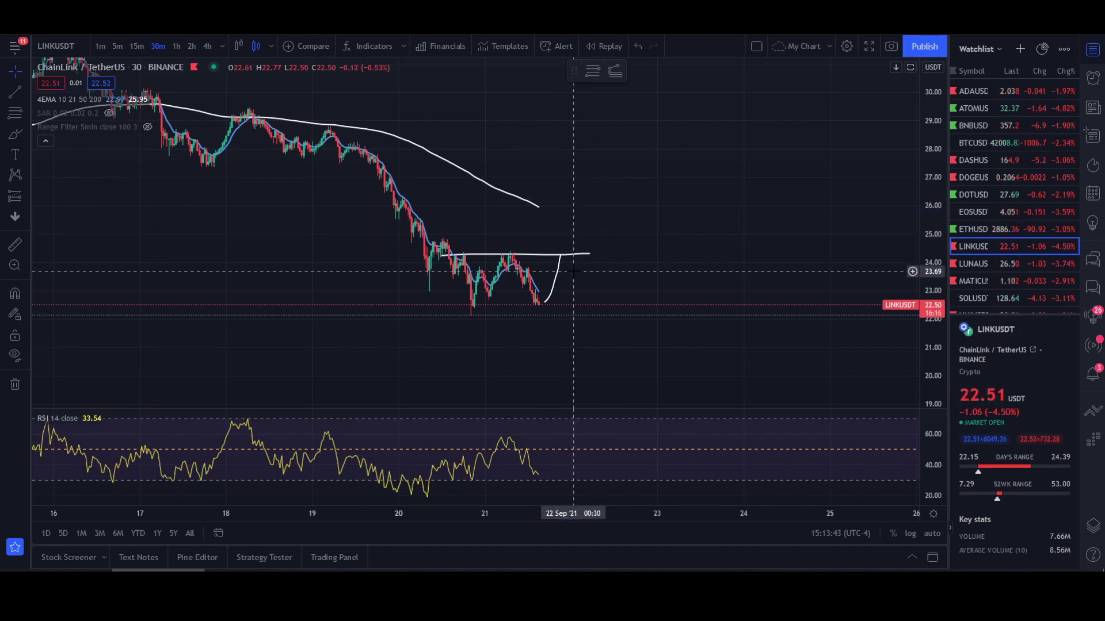
{"action": "left_click", "coordinate": [538, 259]}
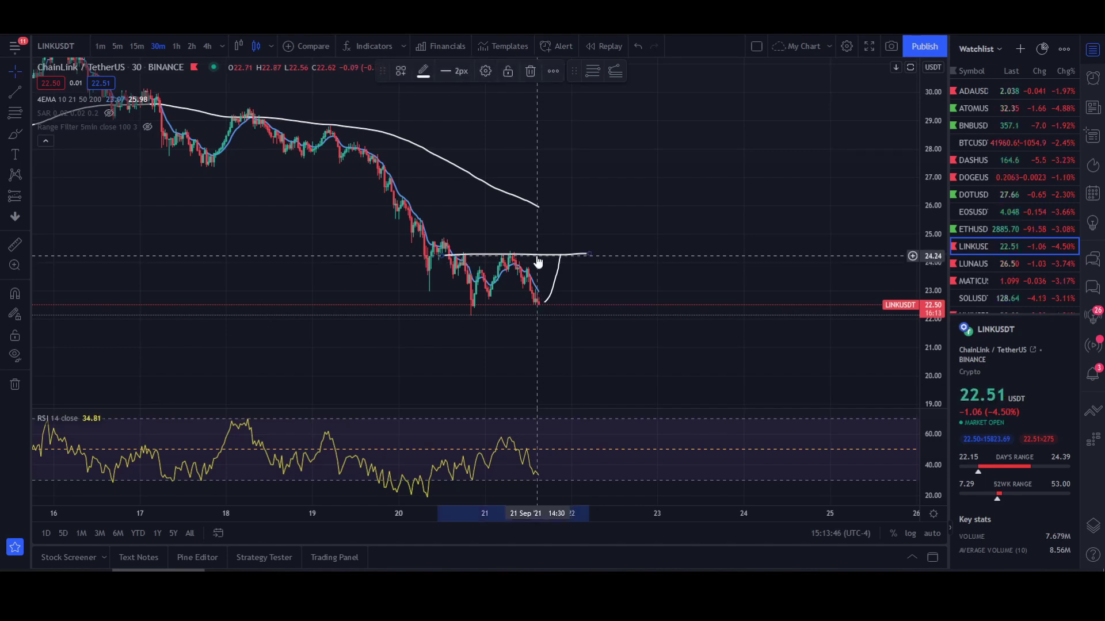
{"action": "key", "text": "Delete"}
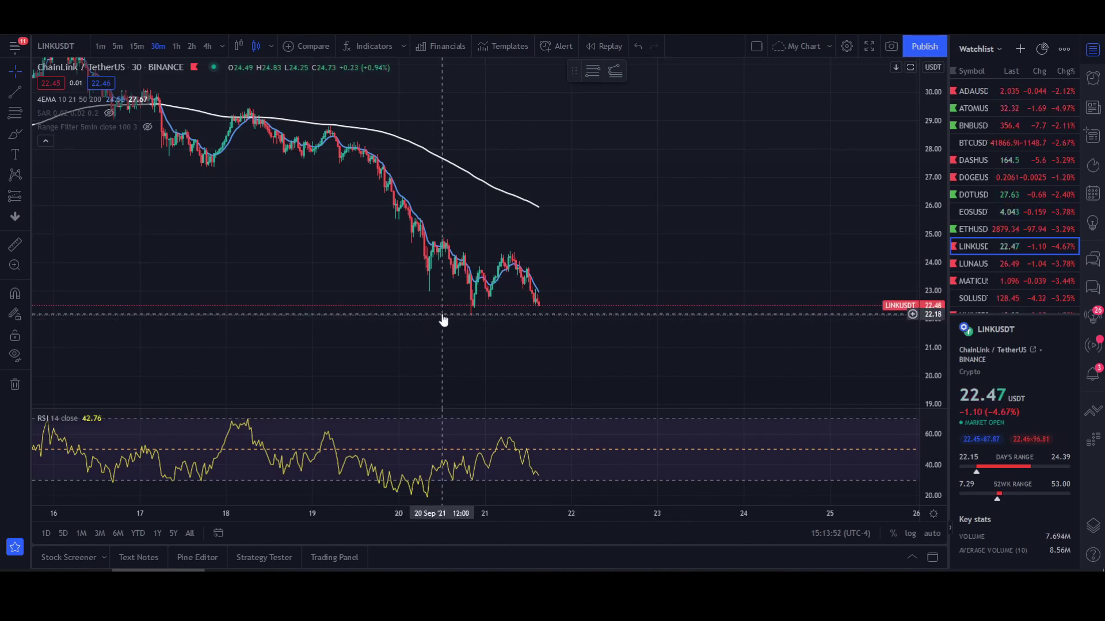
Examine LINKUSDT's price against the 200 EMA from 13 to 21 September on the 30-minute chart
{"action": "left_click_drag", "start_coordinate": [317, 225], "coordinate": [585, 289]}
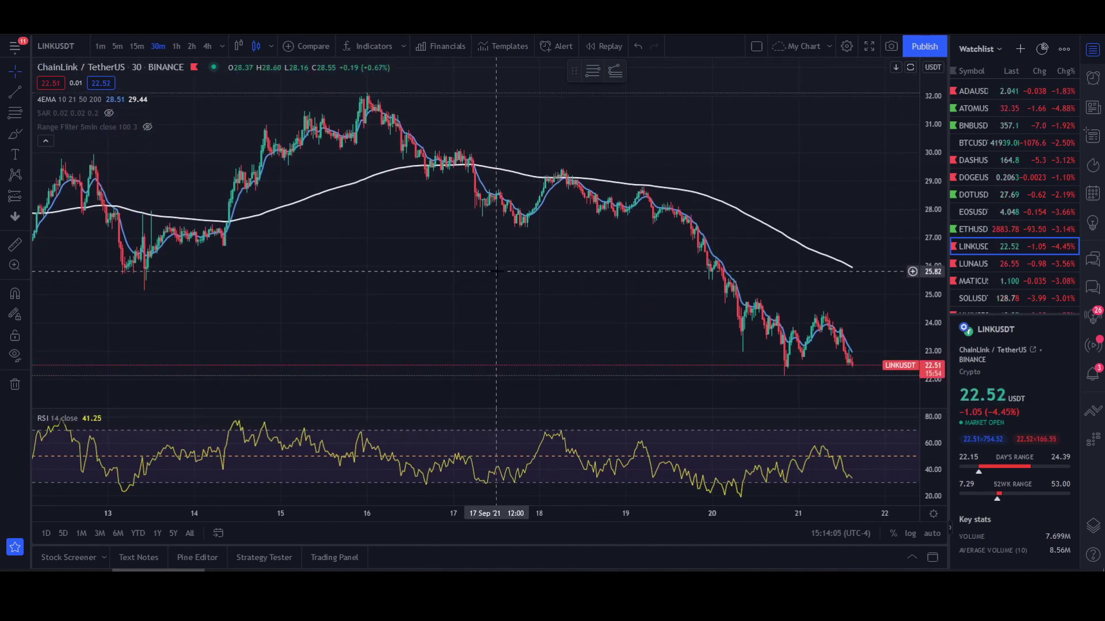
{"action": "left_click_drag", "start_coordinate": [474, 241], "coordinate": [381, 221]}
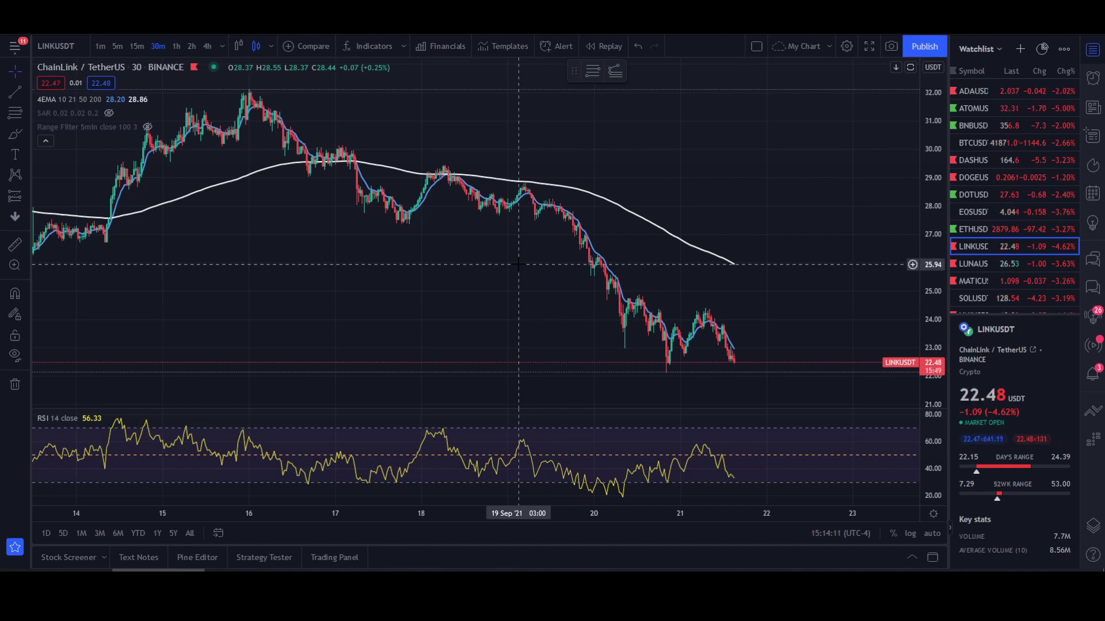
{"action": "left_click_drag", "start_coordinate": [515, 267], "coordinate": [534, 271]}
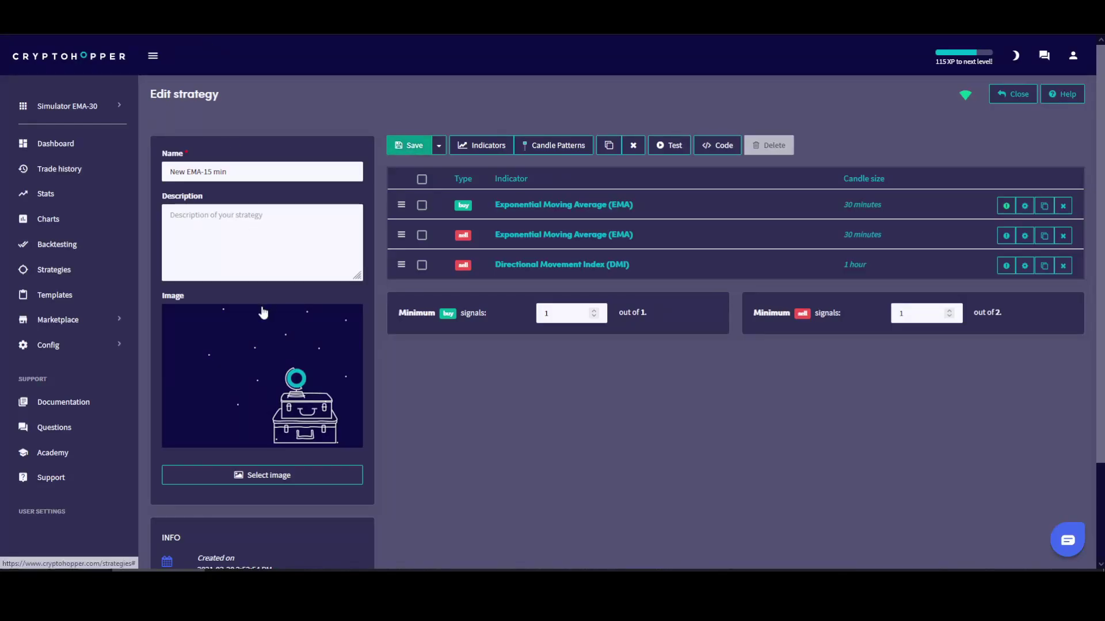
Switch to Cryptohopper and review the coins and amounts settings in the hopper's base configuration
{"action": "left_click", "coordinate": [50, 346]}
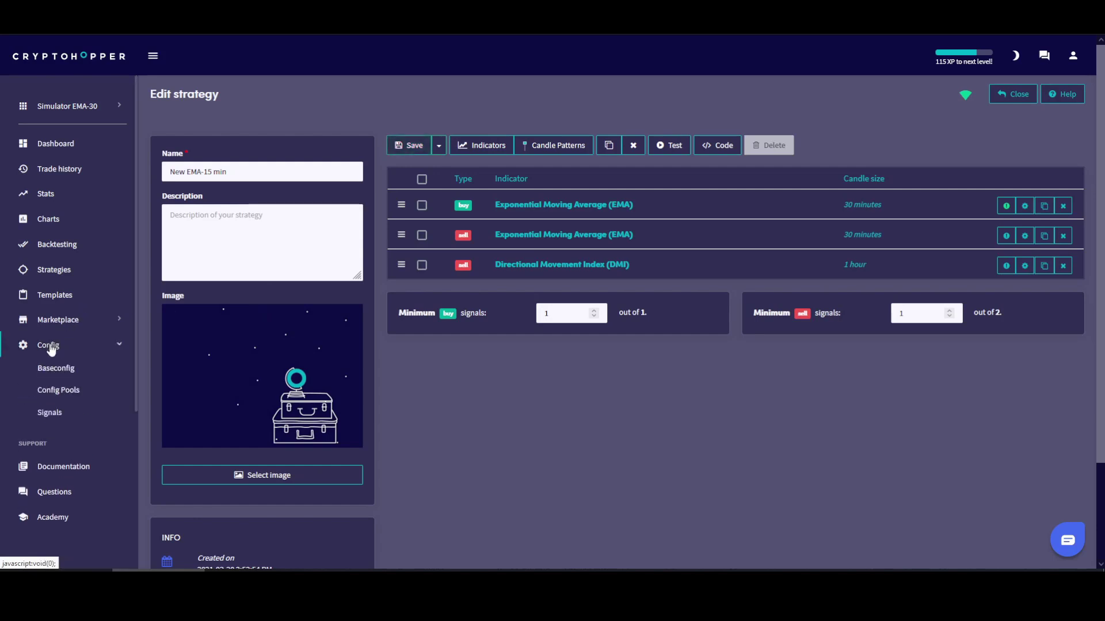
{"action": "left_click", "coordinate": [54, 374]}
{"action": "left_click", "coordinate": [339, 285]}
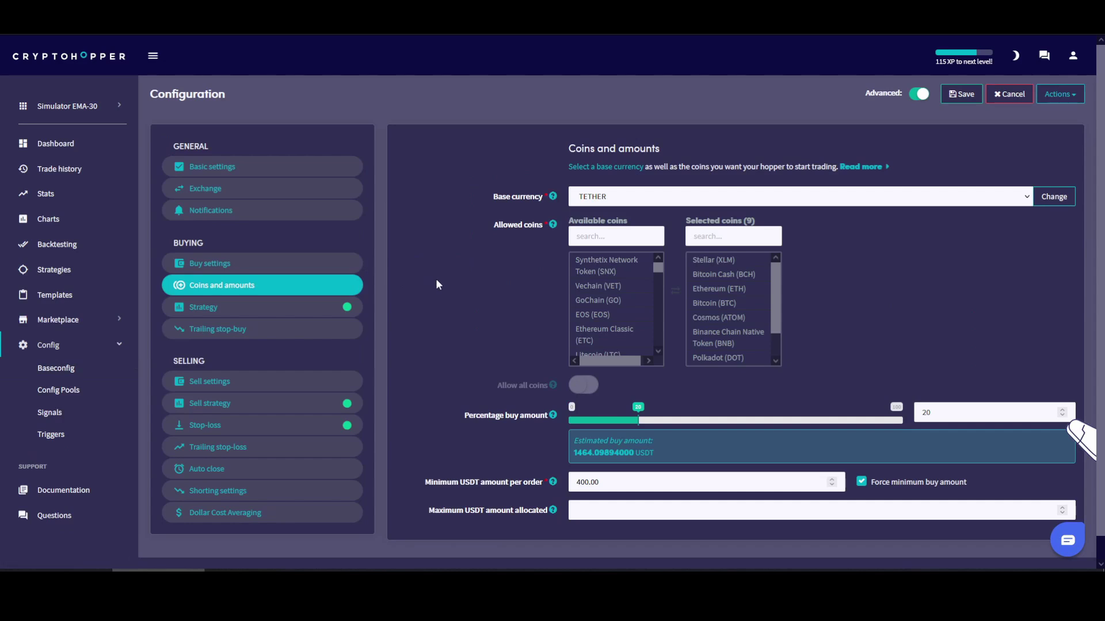
{"action": "scroll", "coordinate": [436, 279], "scroll_direction": "down", "scroll_amount": 1}
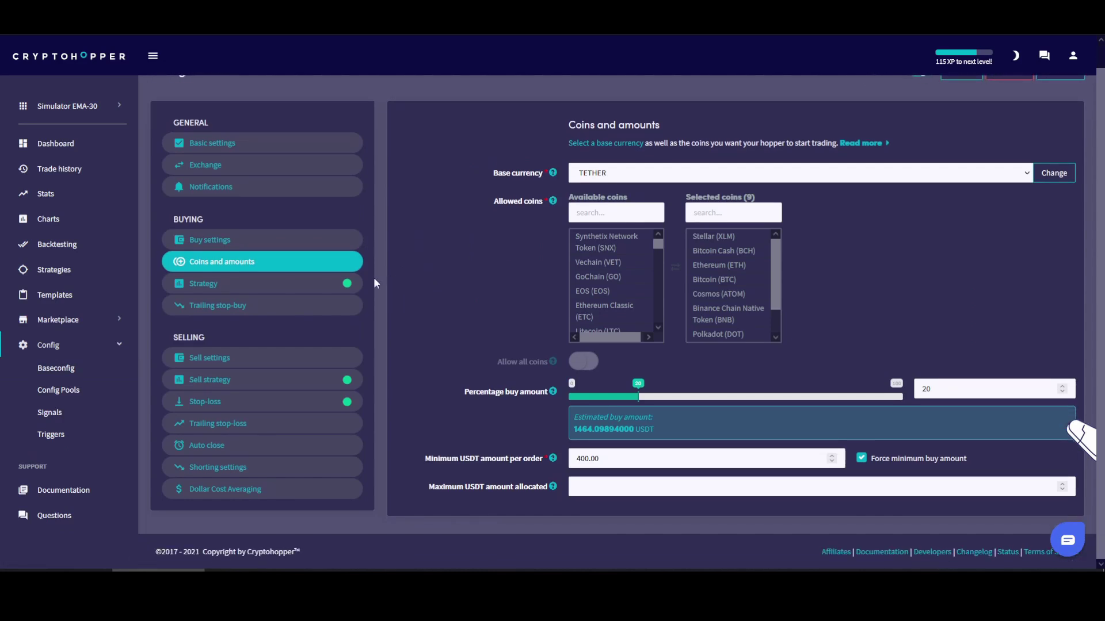
Set the take-profit value to 14 in the hopper's sell settings
{"action": "left_click", "coordinate": [226, 359]}
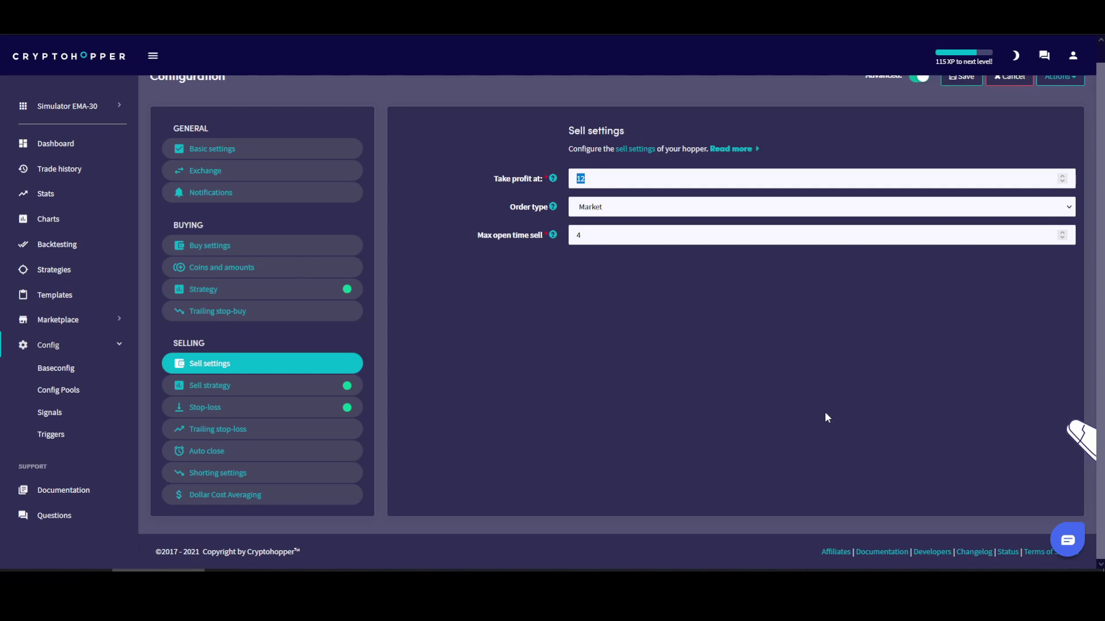
{"action": "type", "text": "15"}
{"action": "key", "text": "BackSpace"}
{"action": "key", "text": "BackSpace"}
{"action": "scroll", "coordinate": [827, 418], "scroll_direction": "up", "scroll_amount": 1}
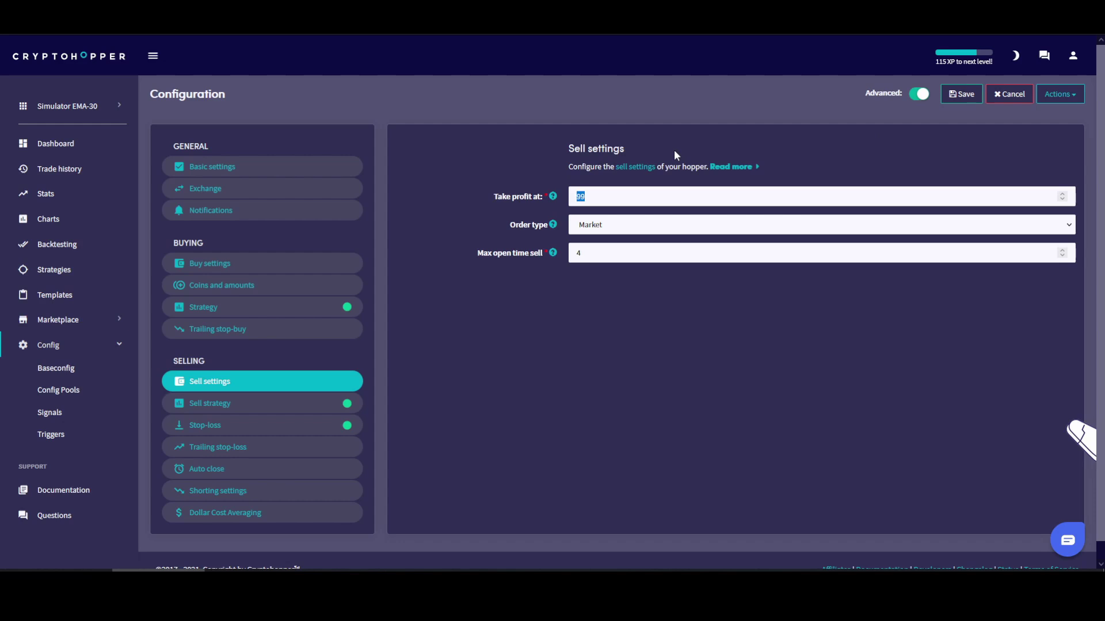
{"action": "type", "text": "14"}
{"action": "left_click", "coordinate": [601, 197]}
Open the full trade history from the dashboard, declining the browser's offer to save a password
{"action": "left_click", "coordinate": [60, 144]}
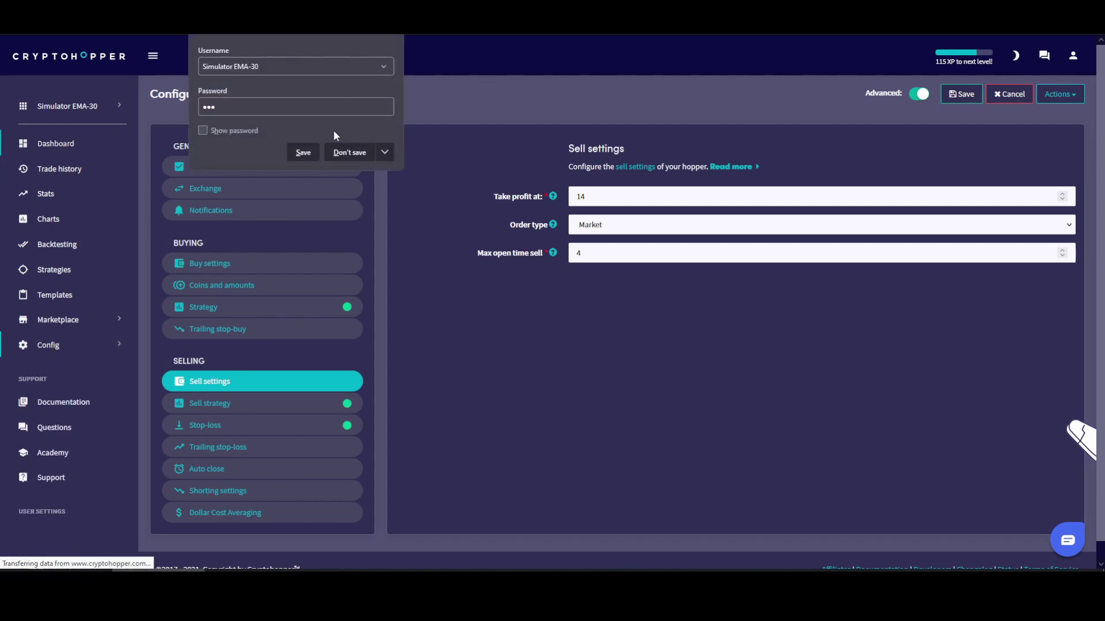
{"action": "left_click", "coordinate": [349, 152]}
{"action": "scroll", "coordinate": [353, 172], "scroll_direction": "down", "scroll_amount": 3}
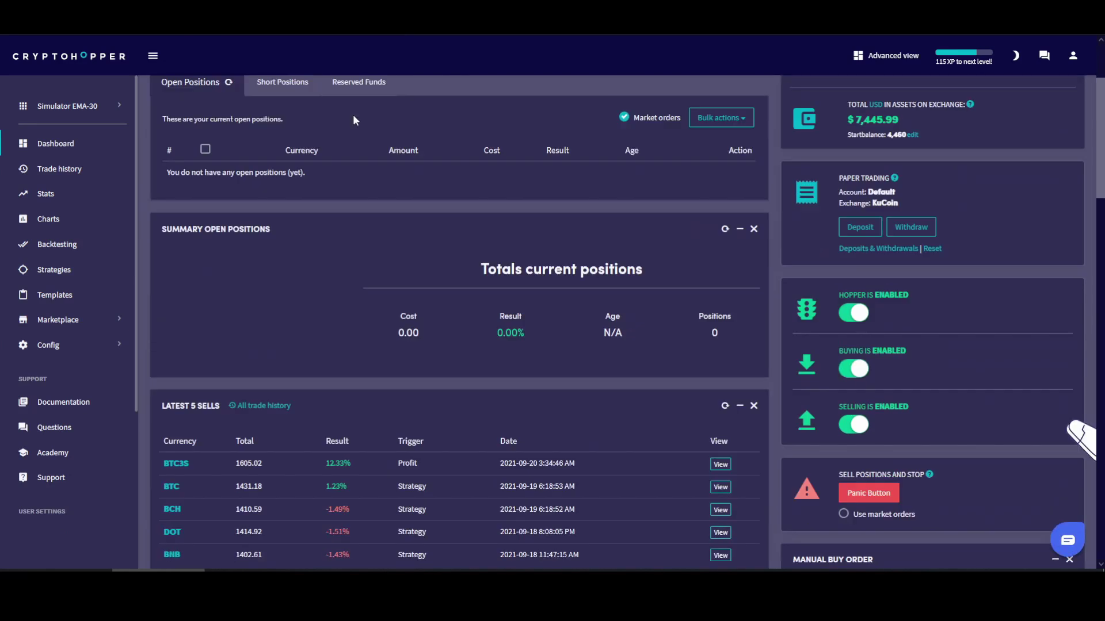
{"action": "left_click", "coordinate": [277, 367]}
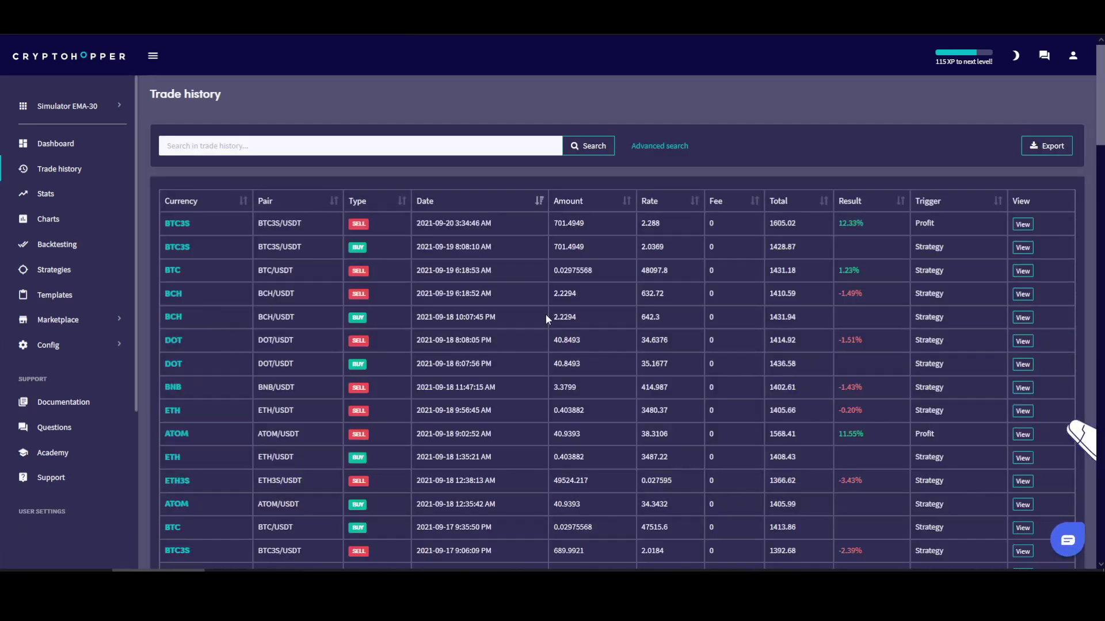
Review the sell results and triggers in the trade history from 20 September back to 12 September 2021
{"action": "scroll", "coordinate": [869, 332], "scroll_direction": "down", "scroll_amount": 10}
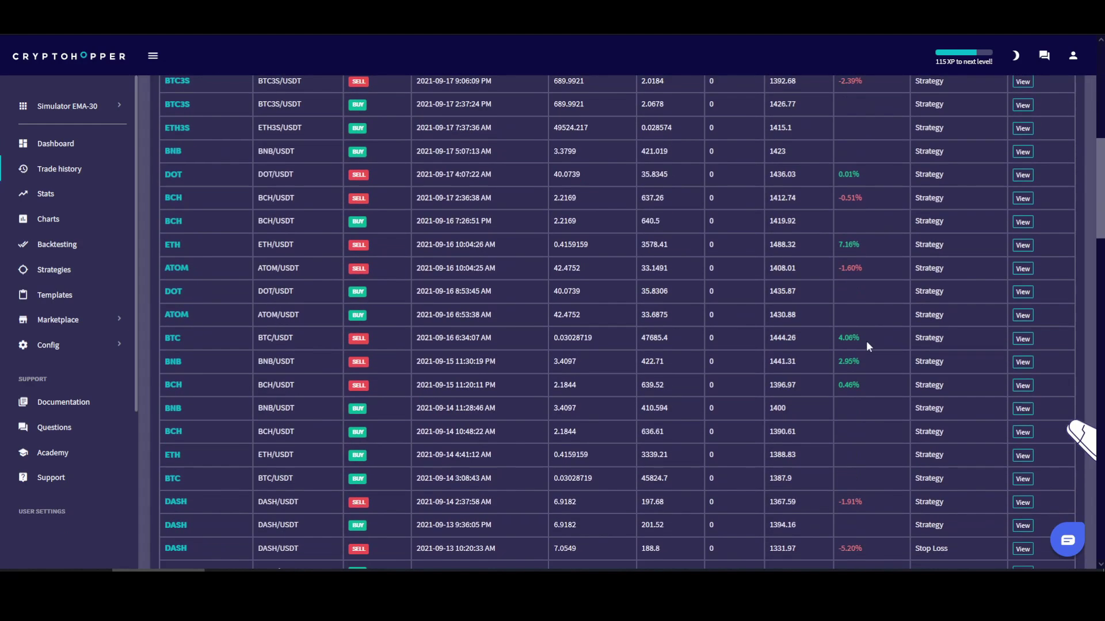
{"action": "scroll", "coordinate": [862, 486], "scroll_direction": "up", "scroll_amount": 10}
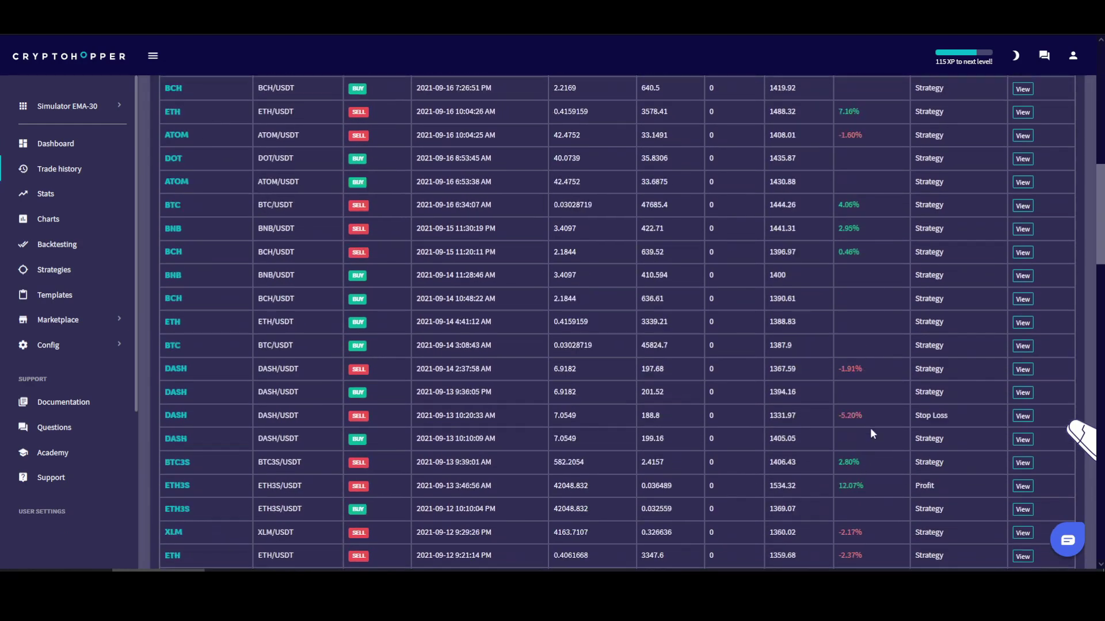
{"action": "scroll", "coordinate": [869, 333], "scroll_direction": "up", "scroll_amount": 1}
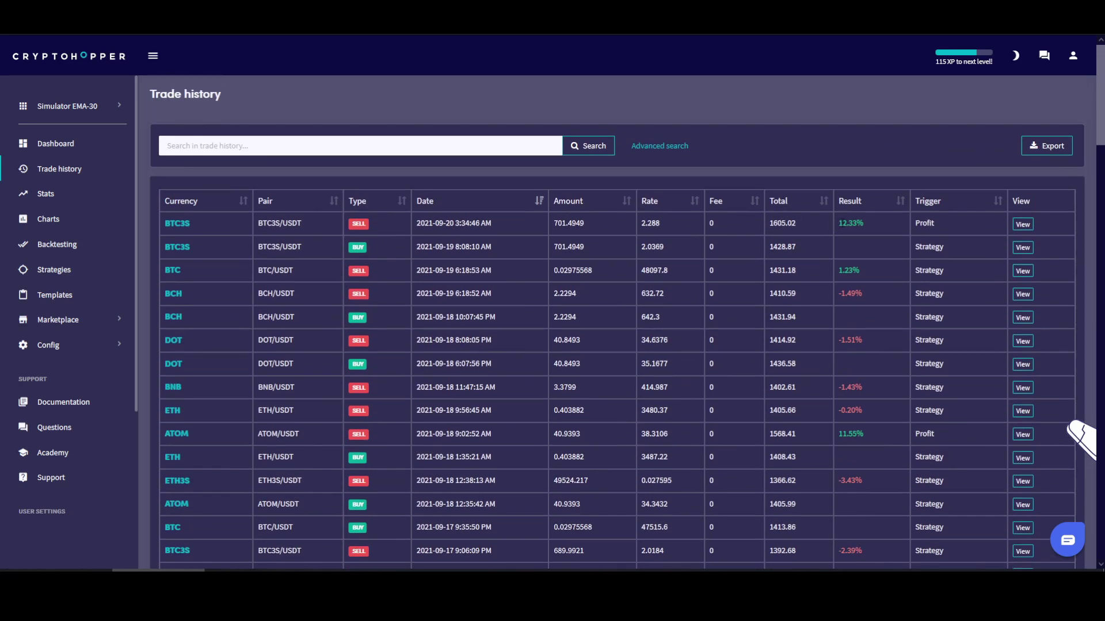
{"action": "left_click", "coordinate": [876, 268]}
{"action": "scroll", "coordinate": [892, 300], "scroll_direction": "down", "scroll_amount": 2}
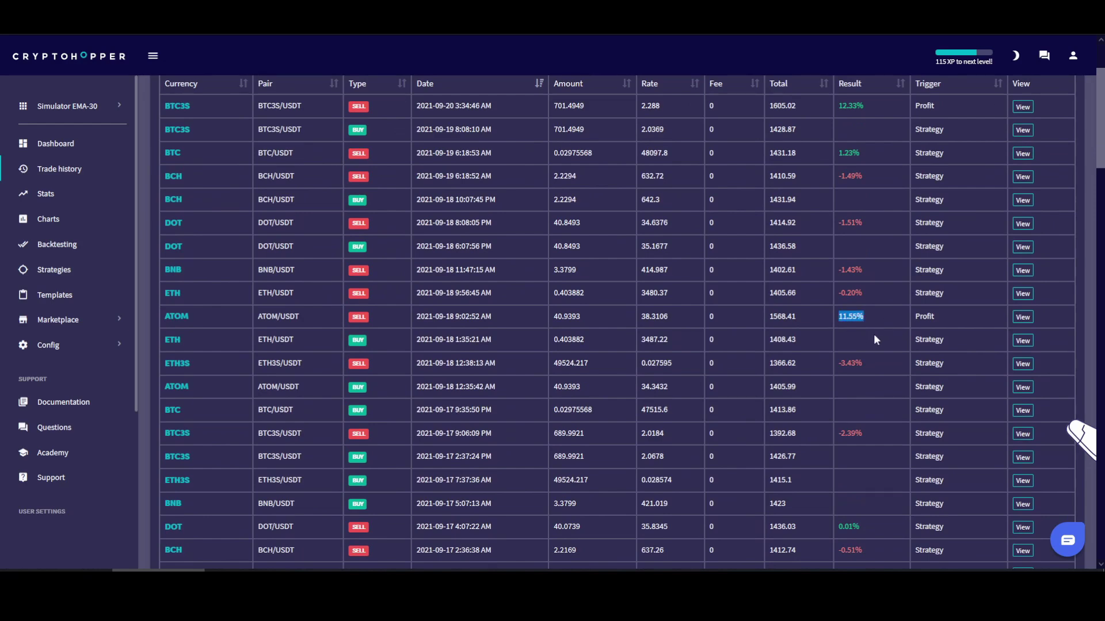
{"action": "scroll", "coordinate": [874, 339], "scroll_direction": "down", "scroll_amount": 4}
{"action": "scroll", "coordinate": [878, 362], "scroll_direction": "down", "scroll_amount": 2}
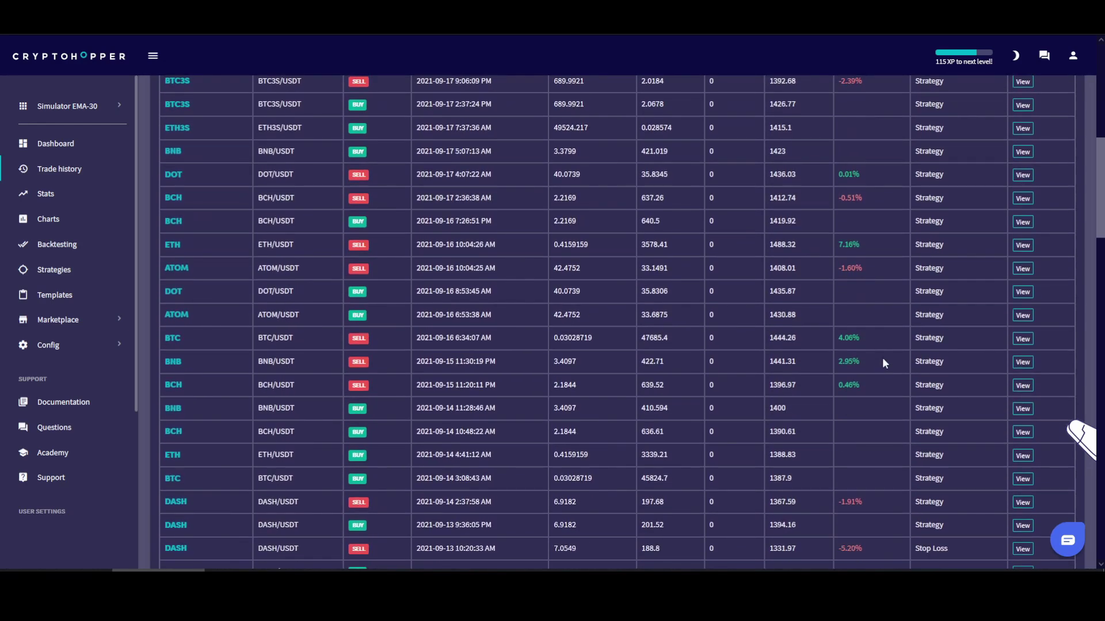
{"action": "scroll", "coordinate": [865, 362], "scroll_direction": "down", "scroll_amount": 3}
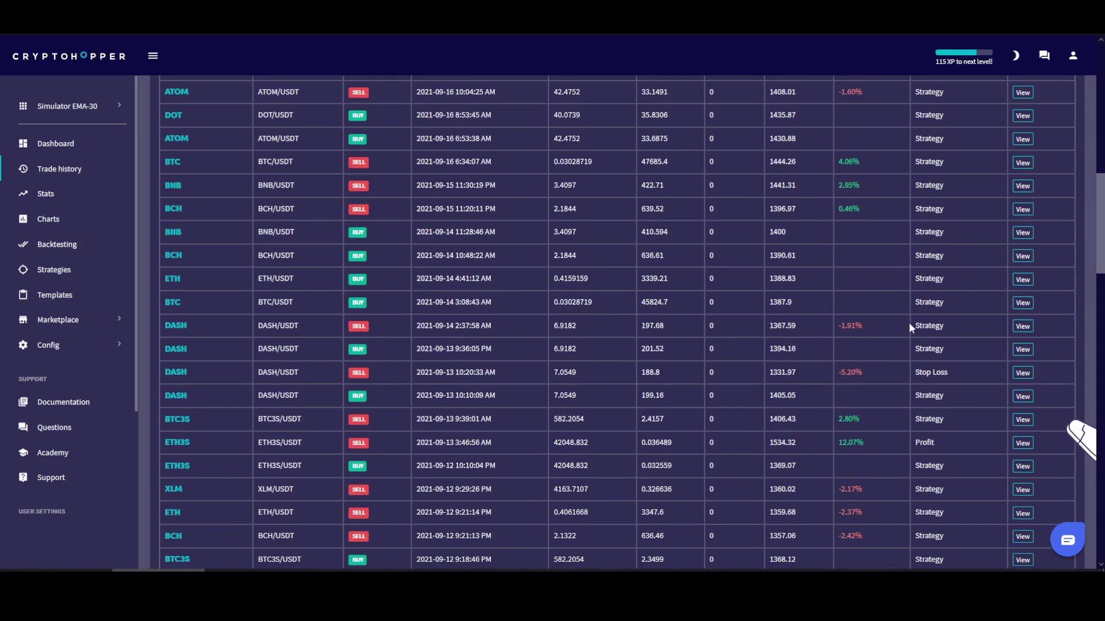
{"action": "scroll", "coordinate": [902, 302], "scroll_direction": "down", "scroll_amount": 2}
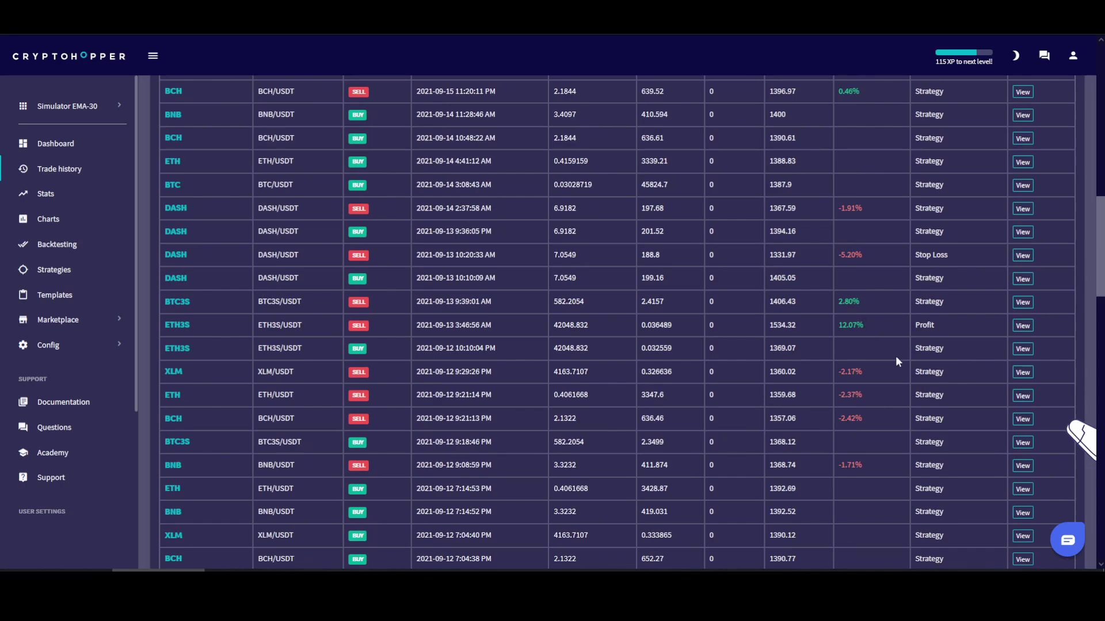
Examine the strategy, stop-loss and profit sells of 12 September, and return to the latest trades
{"action": "scroll", "coordinate": [896, 359], "scroll_direction": "down", "scroll_amount": 3}
{"action": "scroll", "coordinate": [886, 428], "scroll_direction": "down", "scroll_amount": 2}
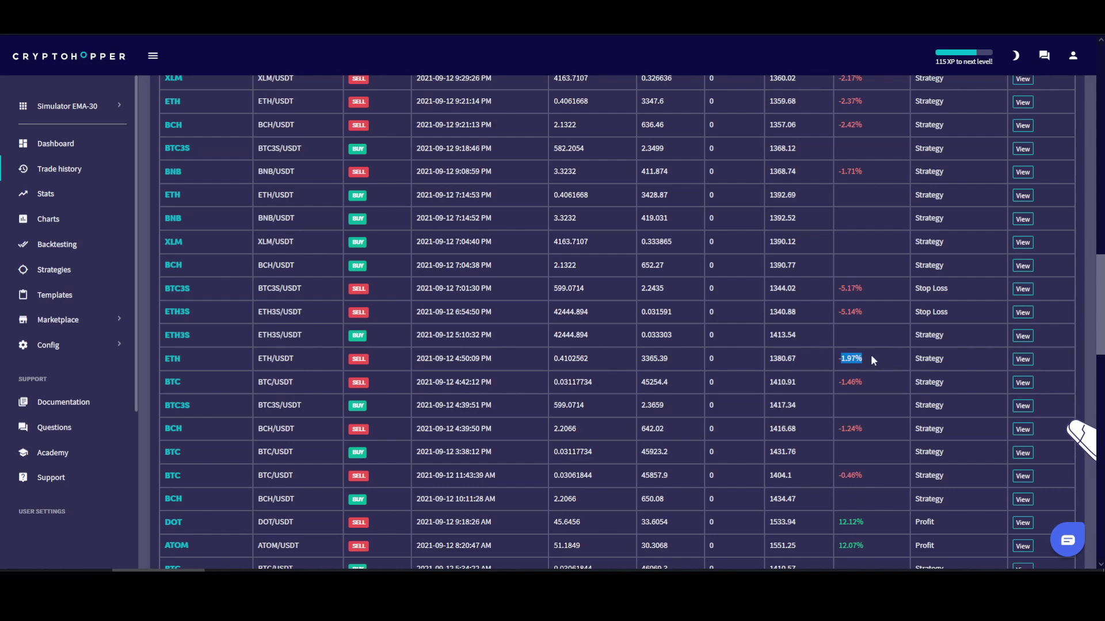
{"action": "left_click_drag", "start_coordinate": [833, 476], "coordinate": [893, 484]}
{"action": "scroll", "coordinate": [874, 478], "scroll_direction": "down", "scroll_amount": 2}
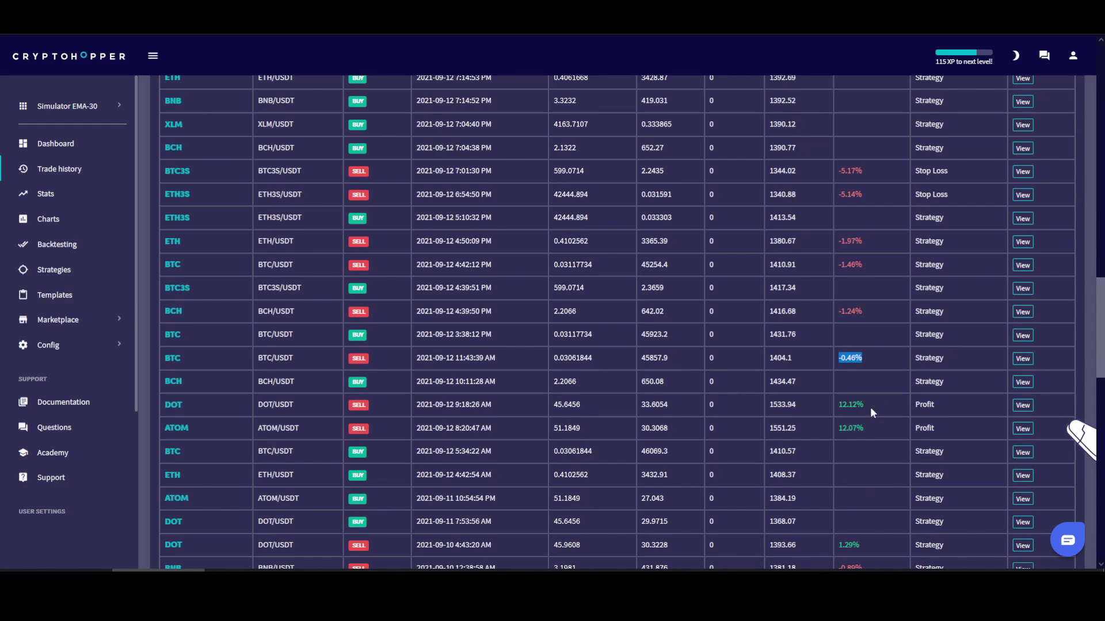
{"action": "scroll", "coordinate": [858, 472], "scroll_direction": "up", "scroll_amount": 10}
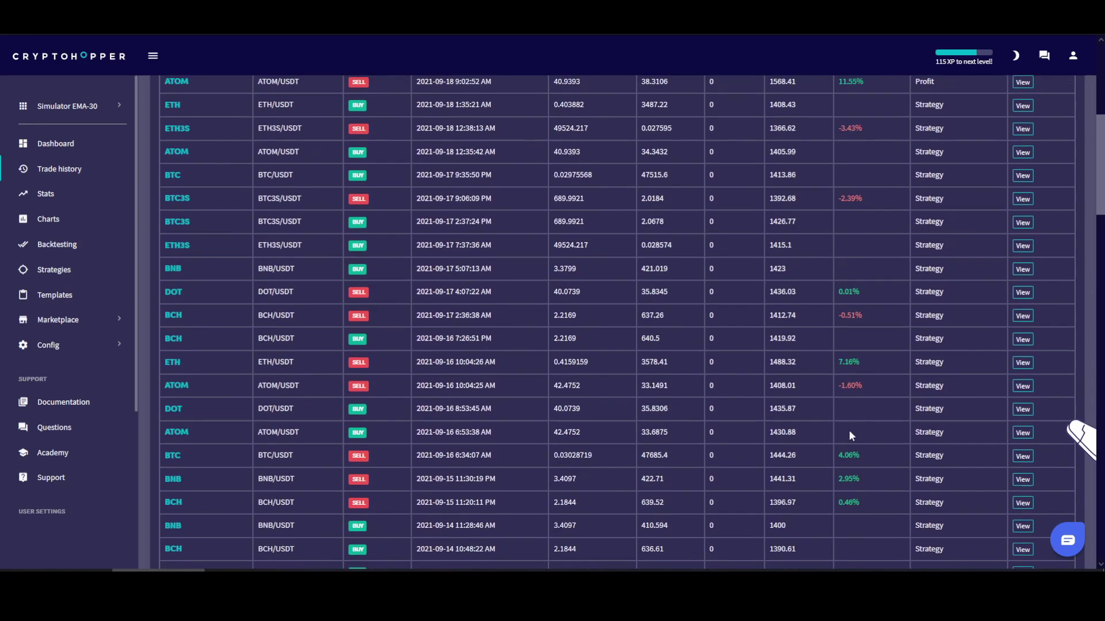
{"action": "scroll", "coordinate": [841, 426], "scroll_direction": "up", "scroll_amount": 5}
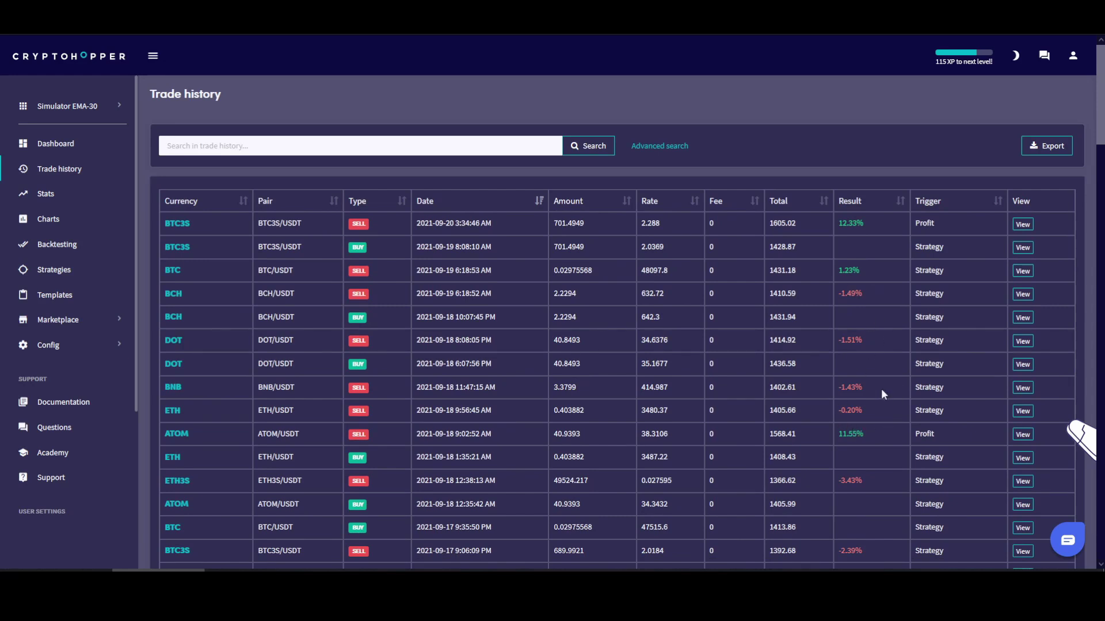
Review the hopper's profit stats, open positions, latest sells and signal output on the dashboard
{"action": "left_click", "coordinate": [55, 143]}
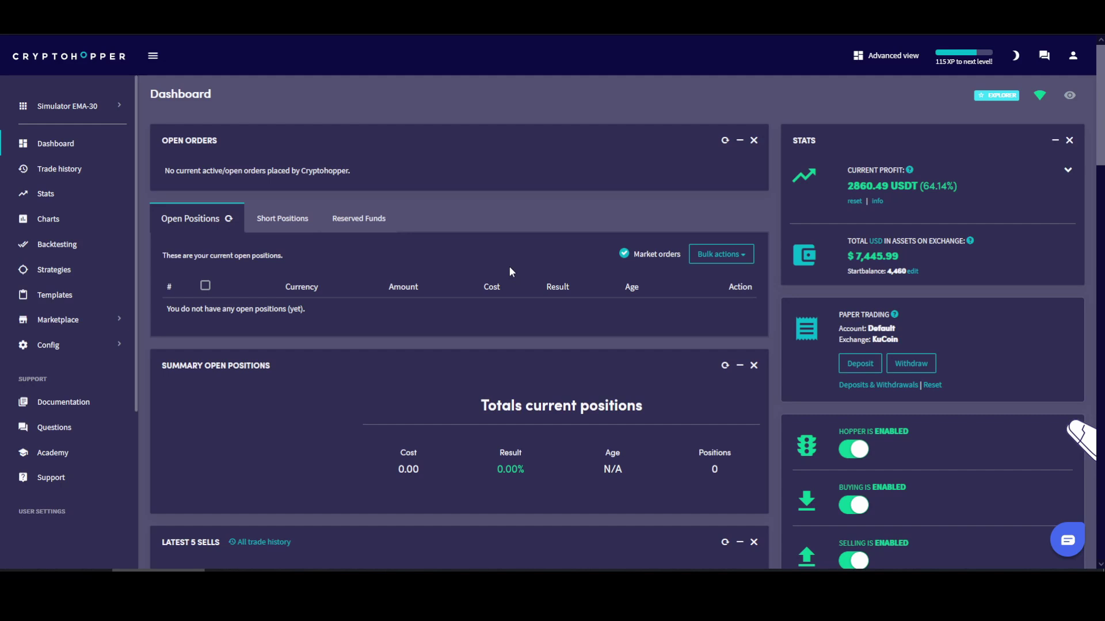
{"action": "scroll", "coordinate": [510, 268], "scroll_direction": "down", "scroll_amount": 3}
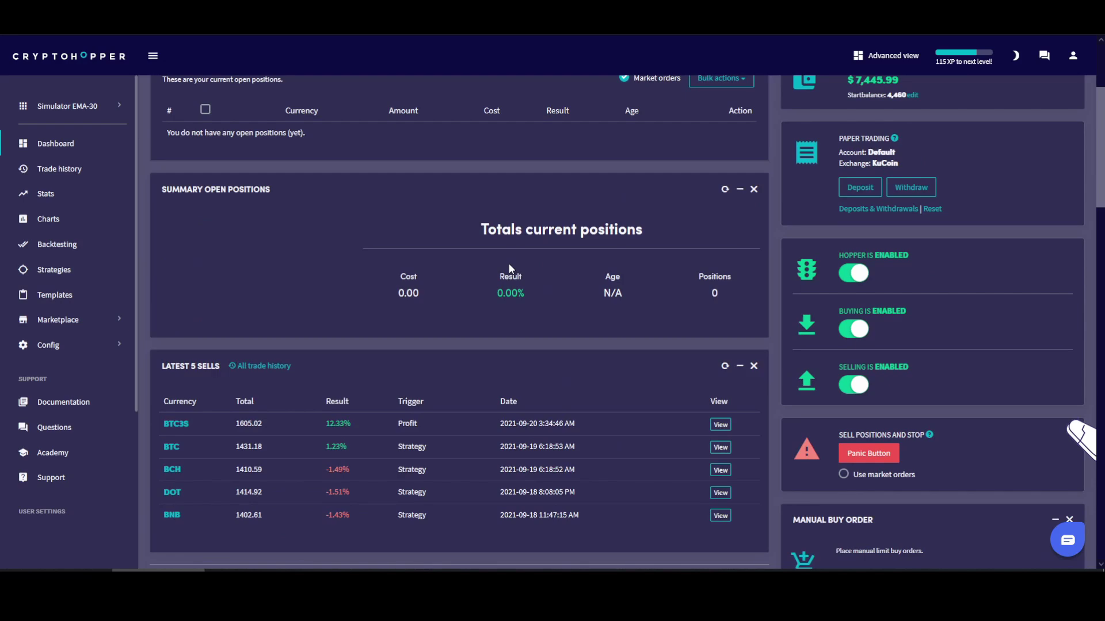
{"action": "scroll", "coordinate": [506, 260], "scroll_direction": "up", "scroll_amount": 3}
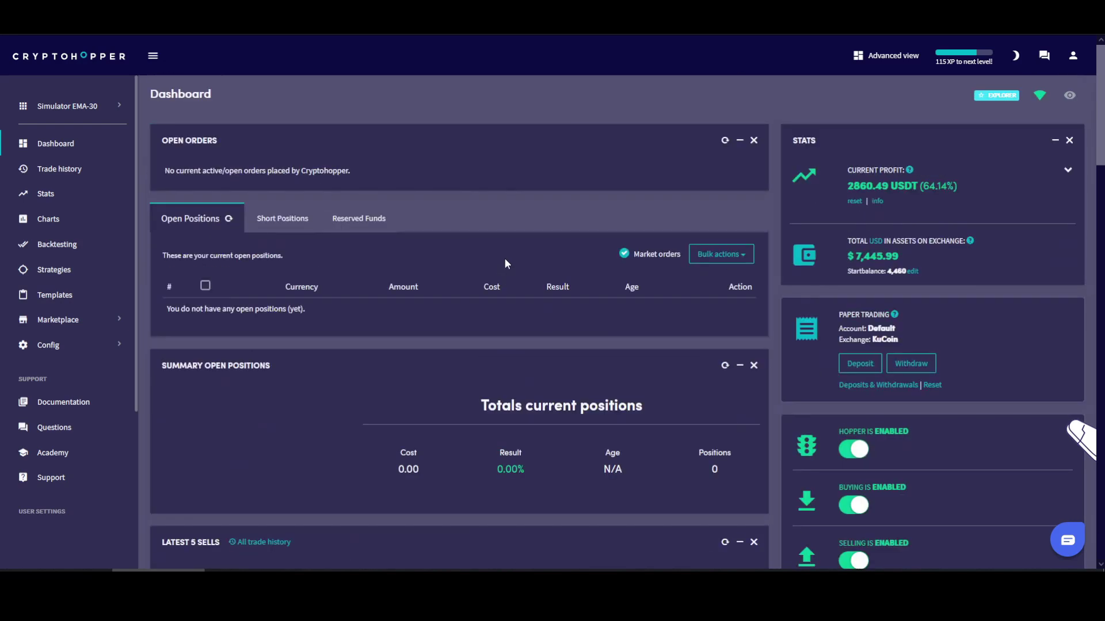
{"action": "scroll", "coordinate": [504, 257], "scroll_direction": "down", "scroll_amount": 4}
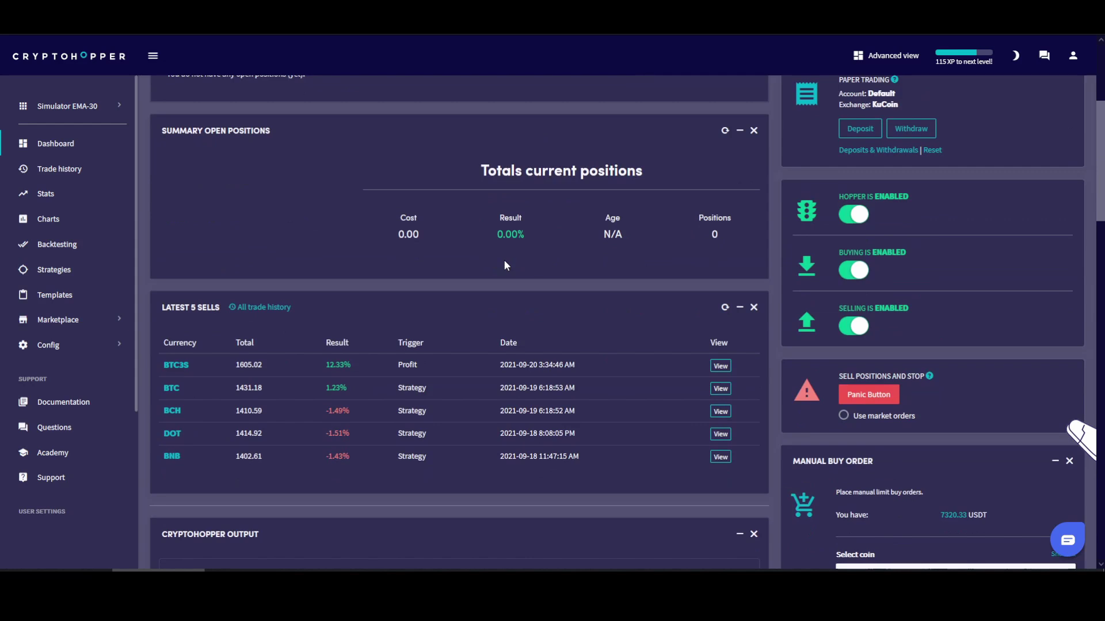
{"action": "scroll", "coordinate": [506, 264], "scroll_direction": "down", "scroll_amount": 4}
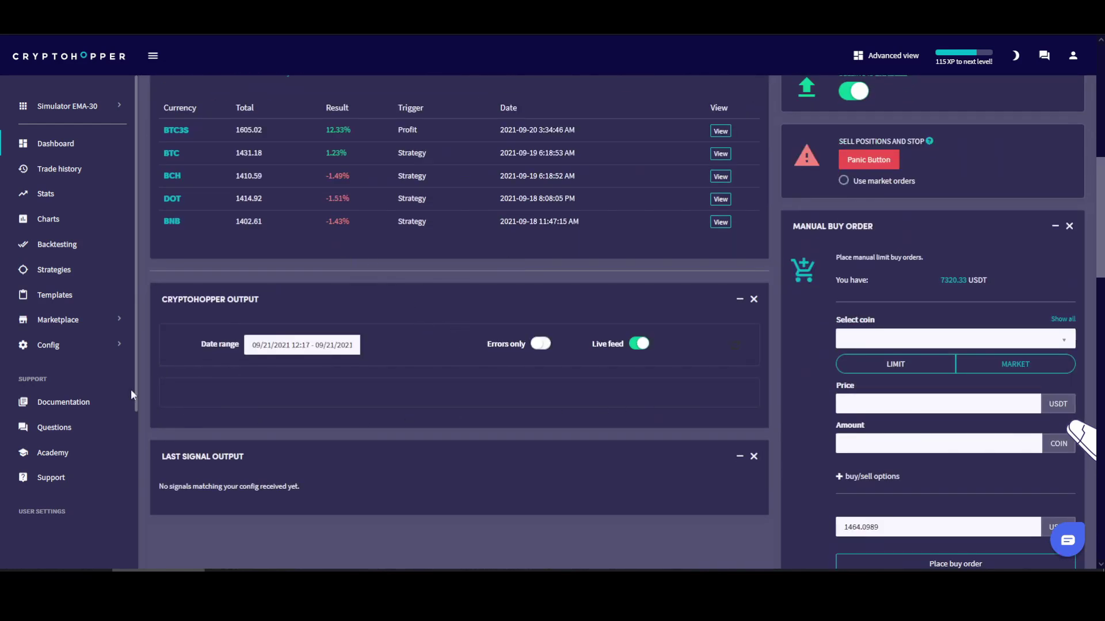
{"action": "scroll", "coordinate": [770, 421], "scroll_direction": "down", "scroll_amount": 3}
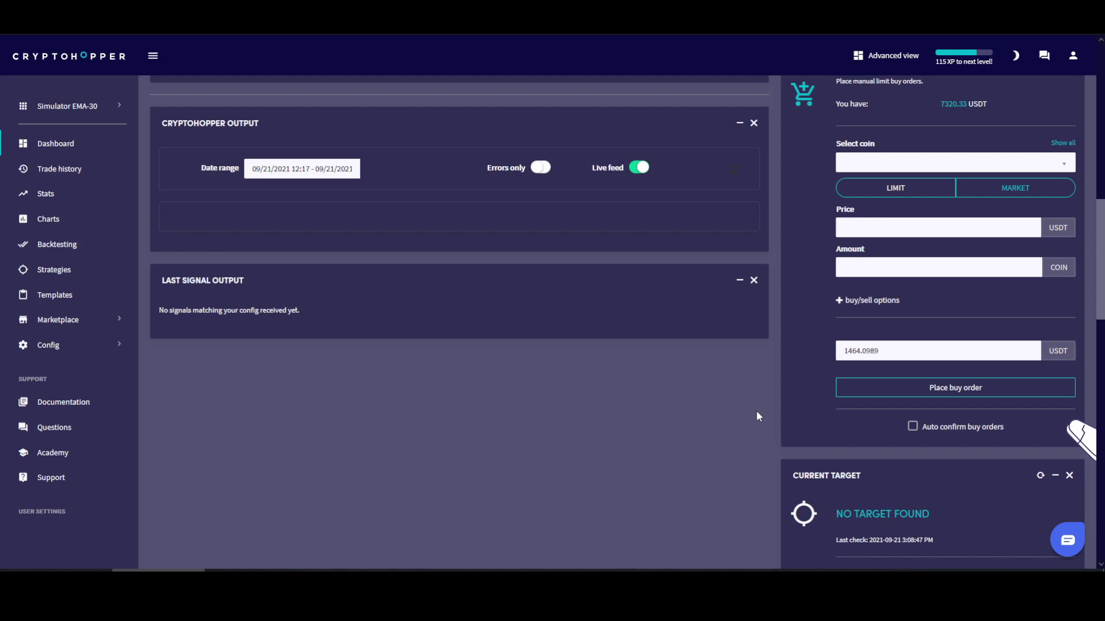
{"action": "scroll", "coordinate": [756, 414], "scroll_direction": "up", "scroll_amount": 3}
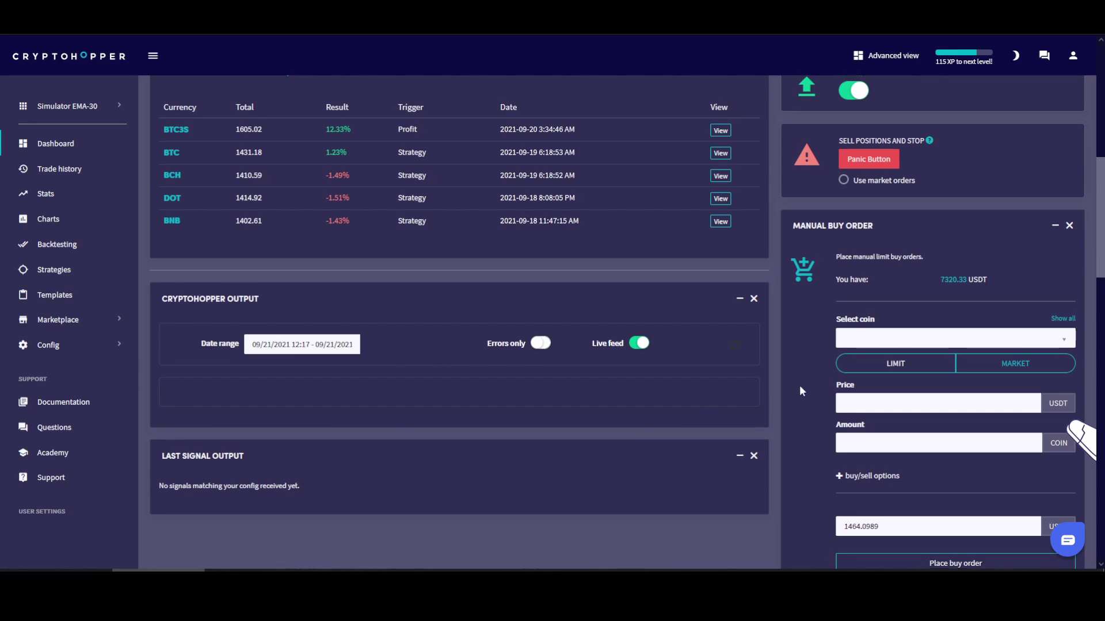
Step through the coins' EMA and DMI strategy signals under the current target, starting from ATOM, and return to the dashboard overview
{"action": "scroll", "coordinate": [799, 385], "scroll_direction": "down", "scroll_amount": 8}
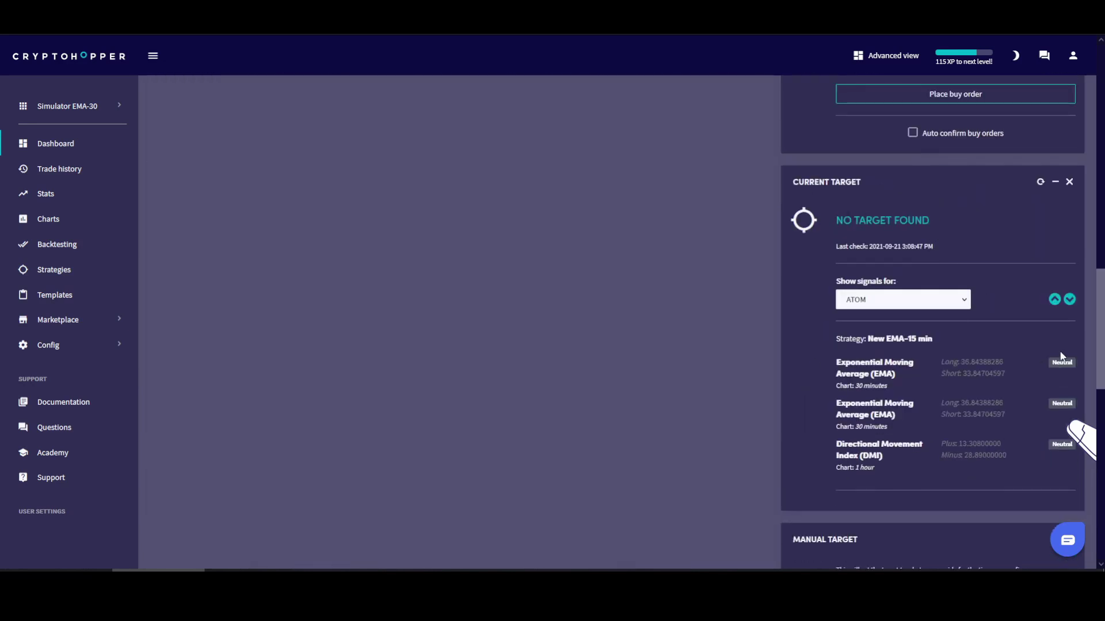
{"action": "left_click", "coordinate": [1070, 299]}
{"action": "left_click", "coordinate": [1071, 300]}
{"action": "left_click", "coordinate": [1069, 299]}
{"action": "left_click", "coordinate": [1069, 299]}
{"action": "left_click", "coordinate": [1069, 299]}
{"action": "left_click", "coordinate": [1069, 299]}
{"action": "left_click", "coordinate": [1069, 299]}
{"action": "scroll", "coordinate": [954, 414], "scroll_direction": "up", "scroll_amount": 5}
{"action": "scroll", "coordinate": [954, 414], "scroll_direction": "up", "scroll_amount": 8}
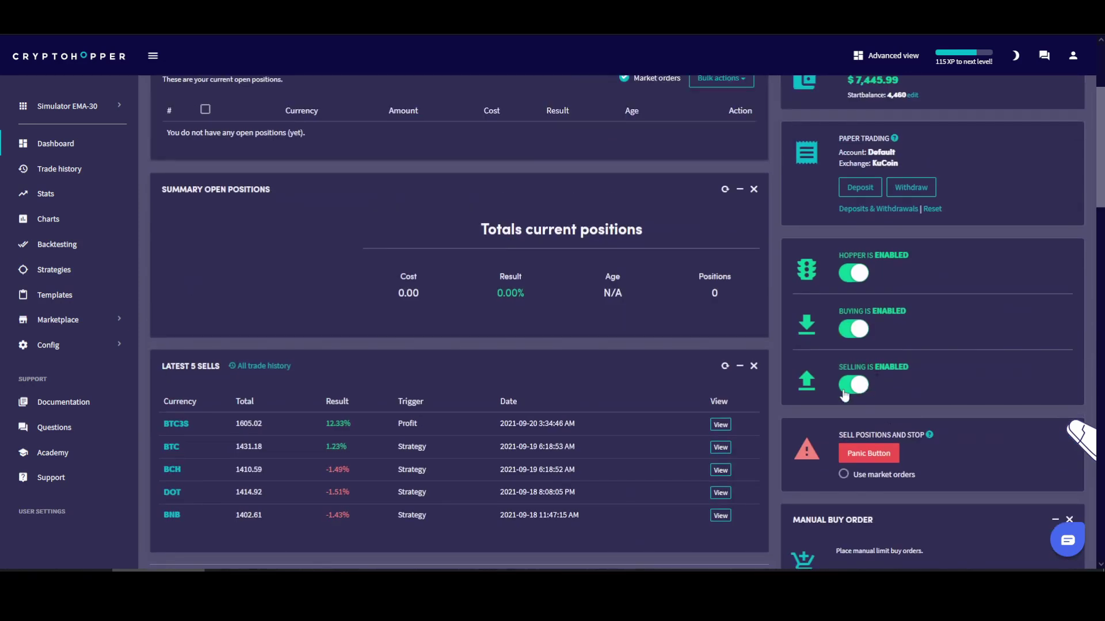
{"action": "scroll", "coordinate": [835, 388], "scroll_direction": "up", "scroll_amount": 3}
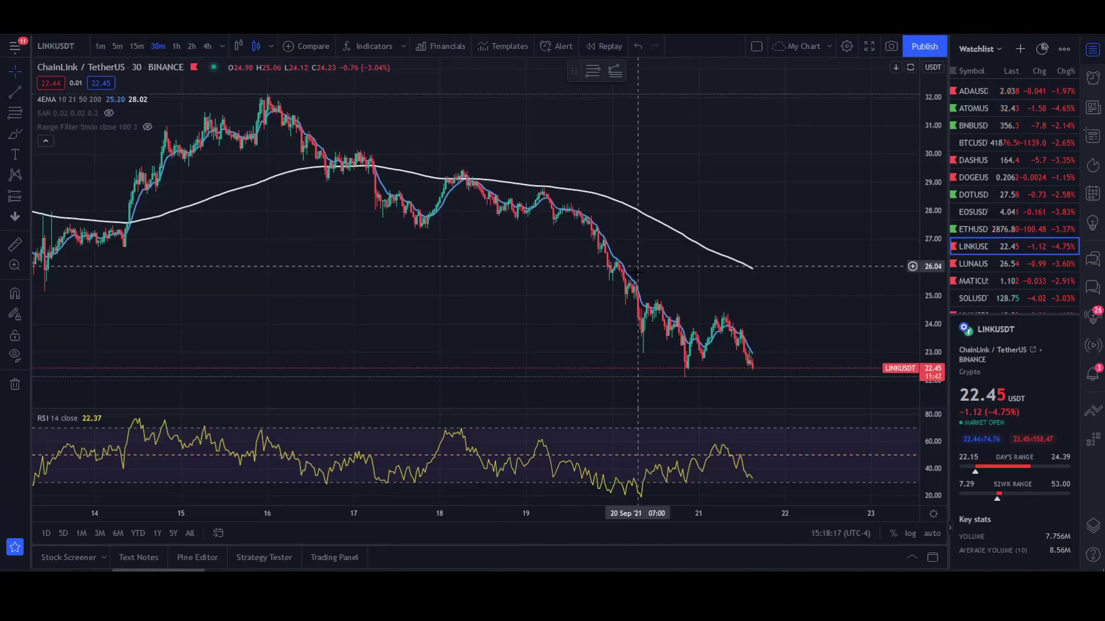
{"action": "left_click_drag", "start_coordinate": [451, 316], "coordinate": [455, 338]}
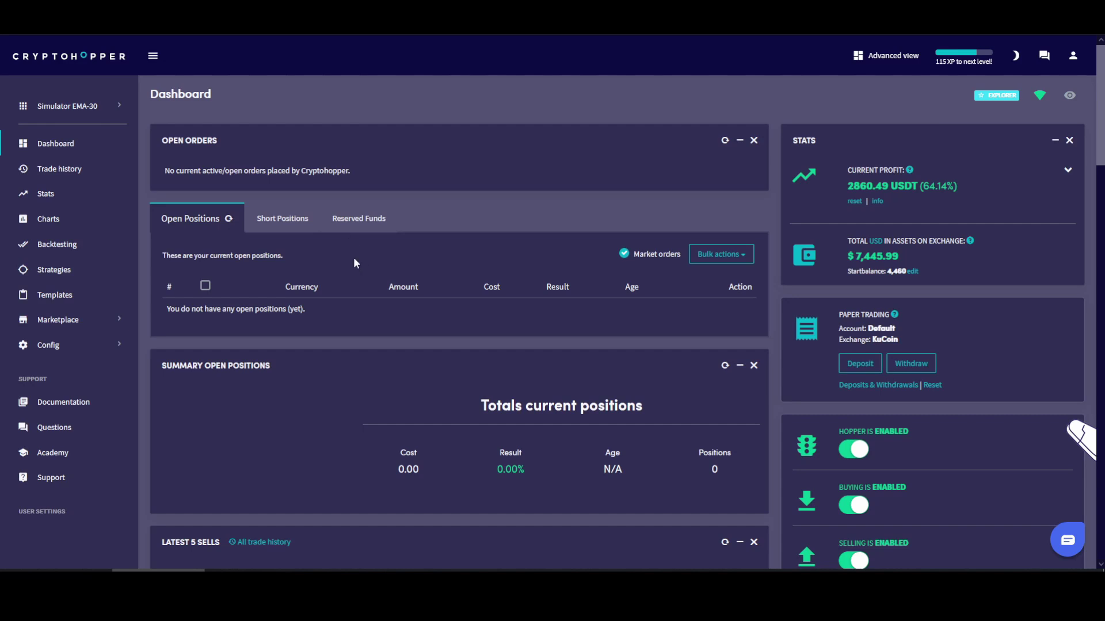
{"action": "scroll", "coordinate": [353, 257], "scroll_direction": "down", "scroll_amount": 3}
{"action": "scroll", "coordinate": [353, 270], "scroll_direction": "up", "scroll_amount": 3}
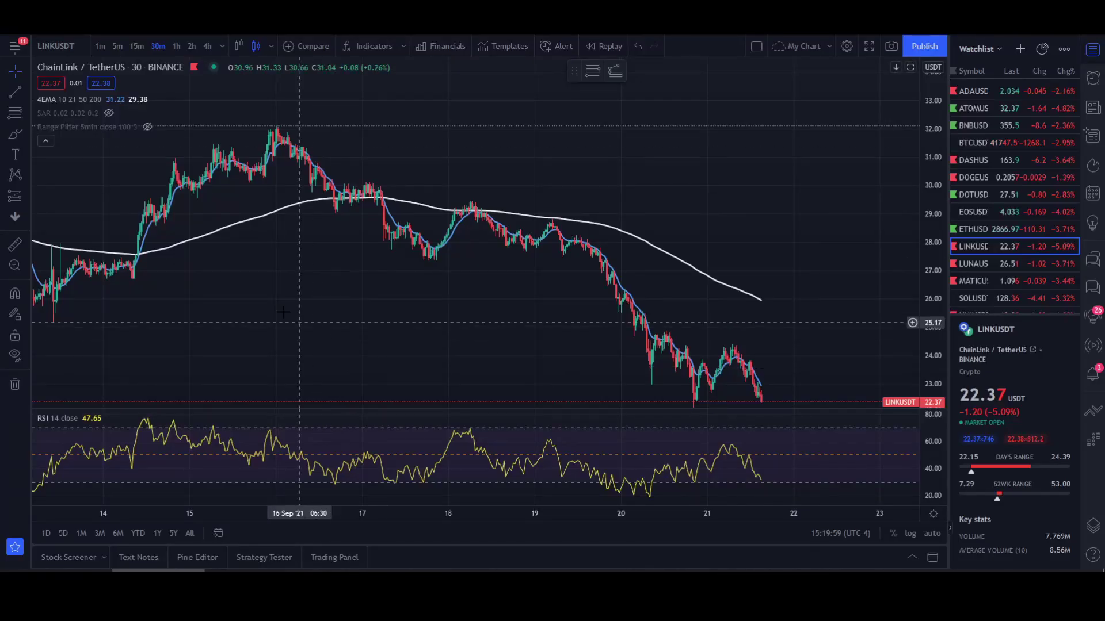
Measure LINKUSDT's price decline from the 6 September 2021 peak to 21 September on the 30-minute TradingView chart
{"action": "scroll", "coordinate": [339, 299], "scroll_direction": "down", "scroll_amount": 3}
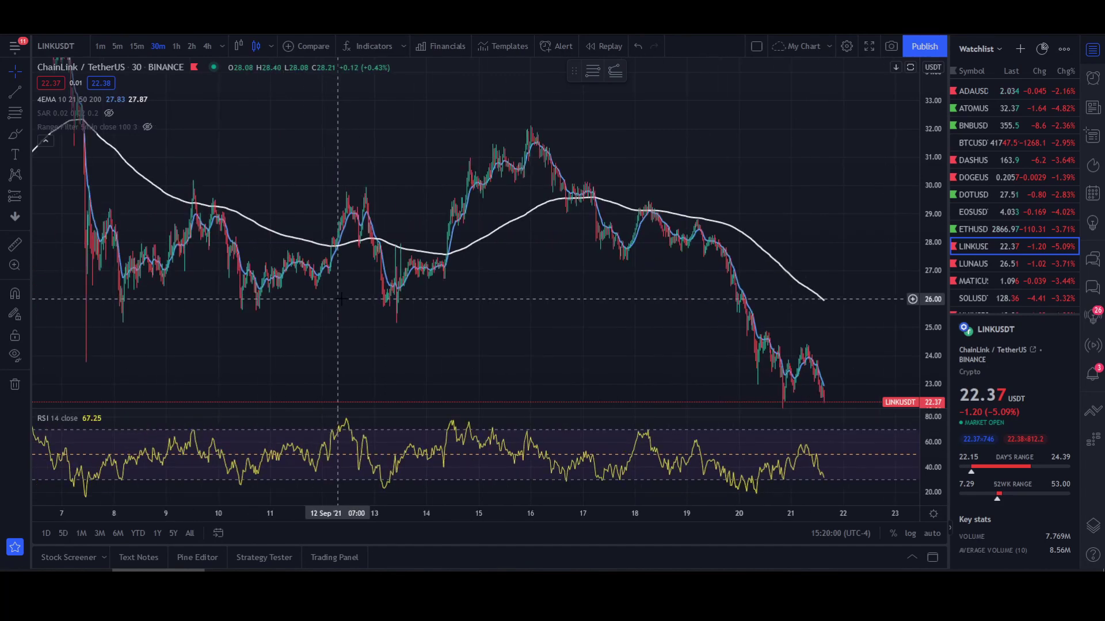
{"action": "scroll", "coordinate": [565, 313], "scroll_direction": "left", "scroll_amount": 5}
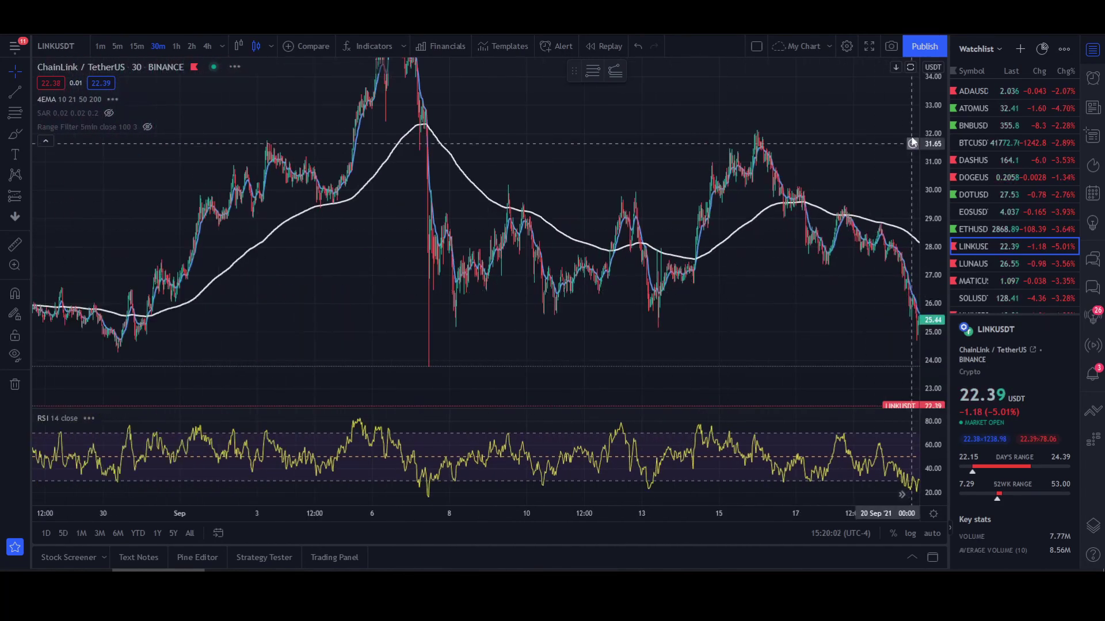
{"action": "scroll", "coordinate": [715, 254], "scroll_direction": "right", "scroll_amount": 3}
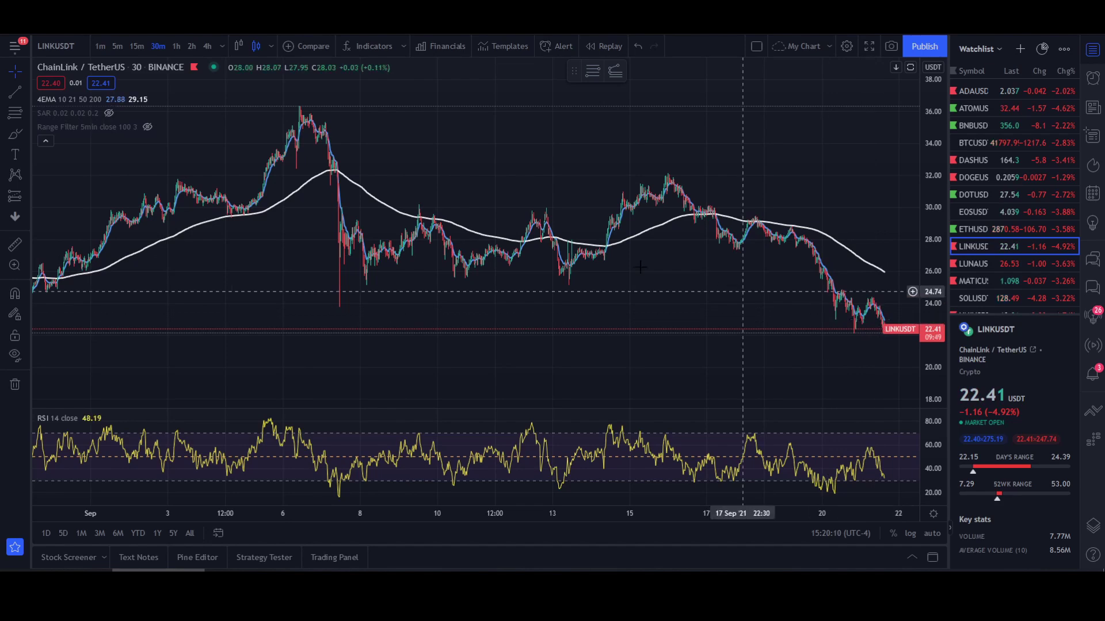
{"action": "scroll", "coordinate": [420, 149], "scroll_direction": "right", "scroll_amount": 1}
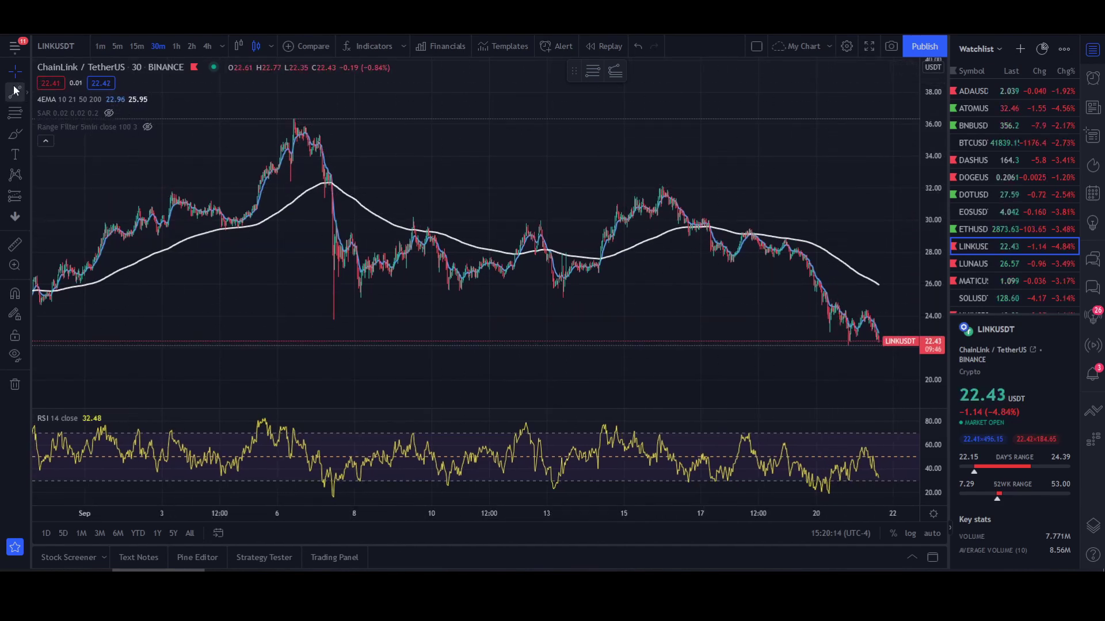
{"action": "left_click", "coordinate": [15, 244]}
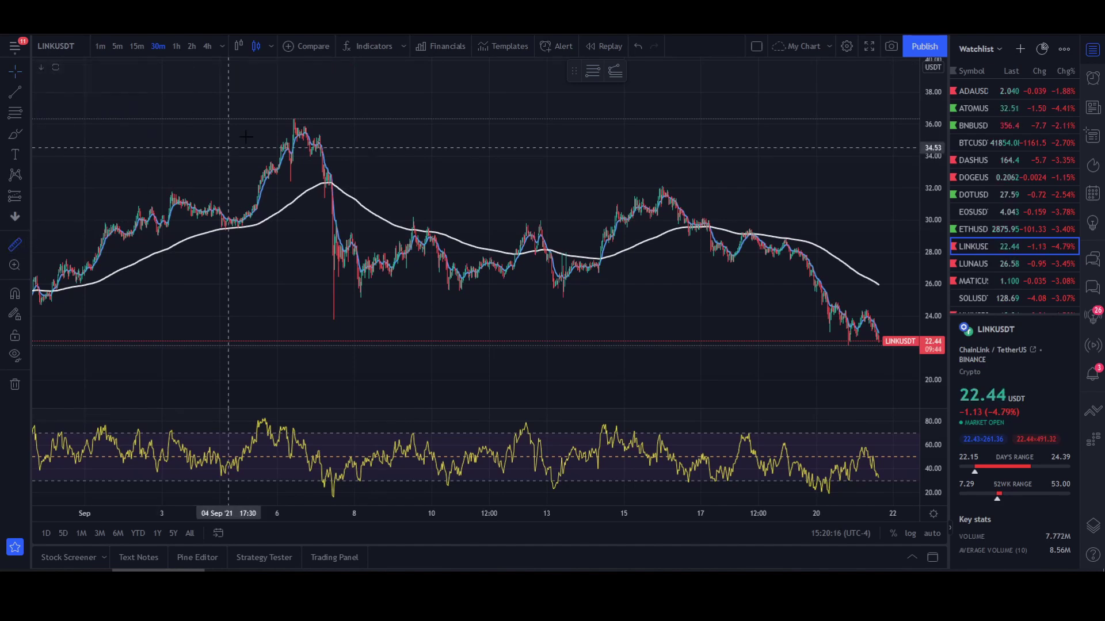
{"action": "left_click", "coordinate": [296, 120]}
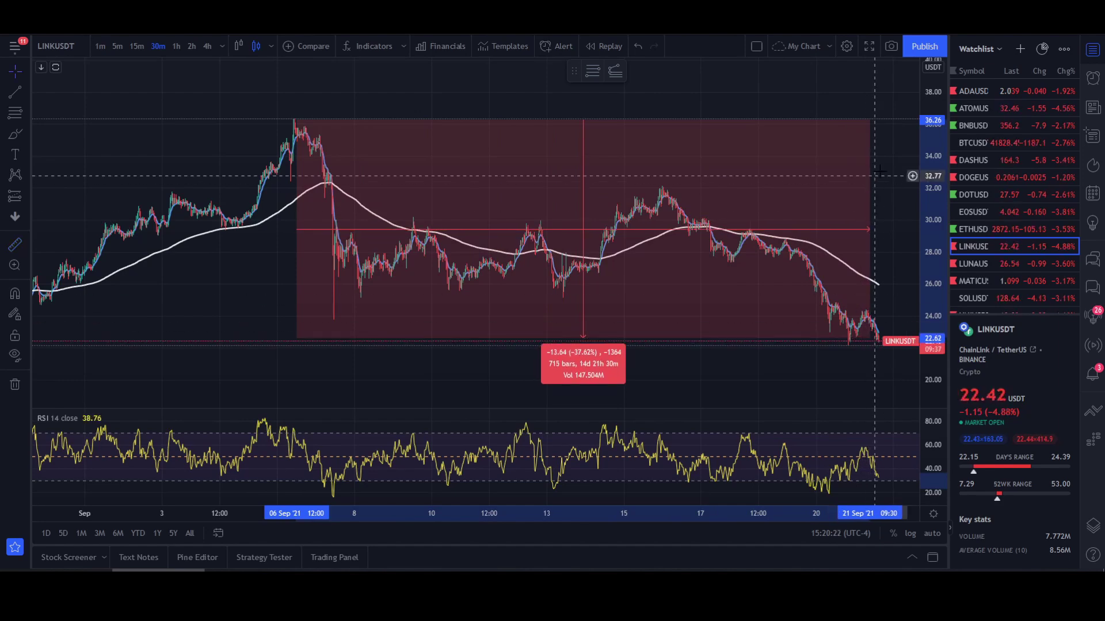
{"action": "left_click", "coordinate": [870, 339]}
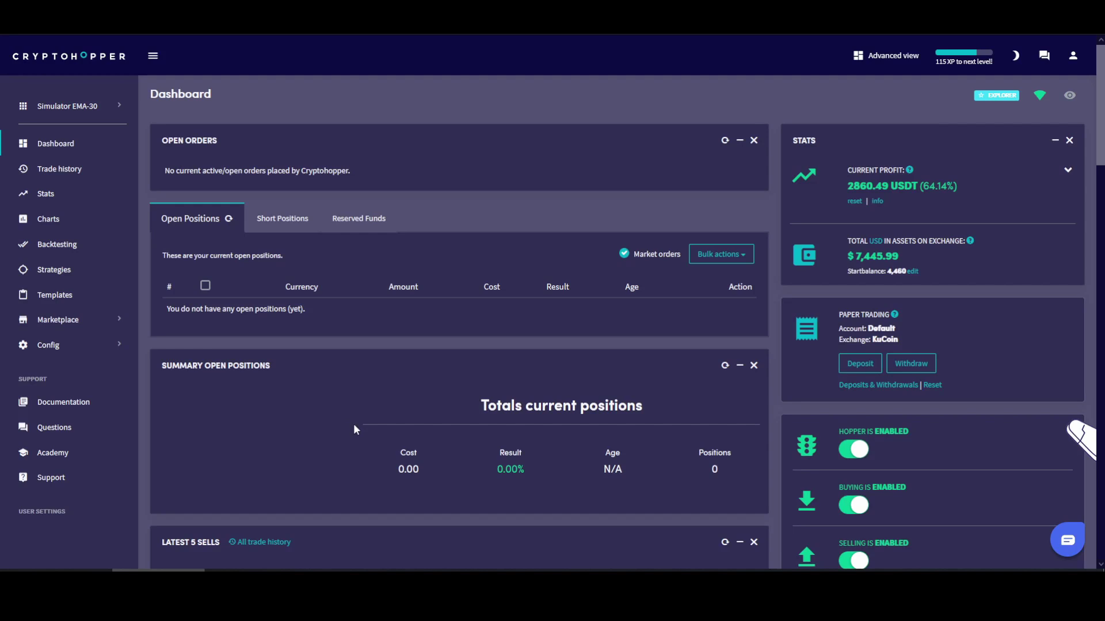
Open Cryptohopper's full trade history, recheck the mid-September sell results and triggers, and return to the dashboard
{"action": "scroll", "coordinate": [353, 424], "scroll_direction": "down", "scroll_amount": 5}
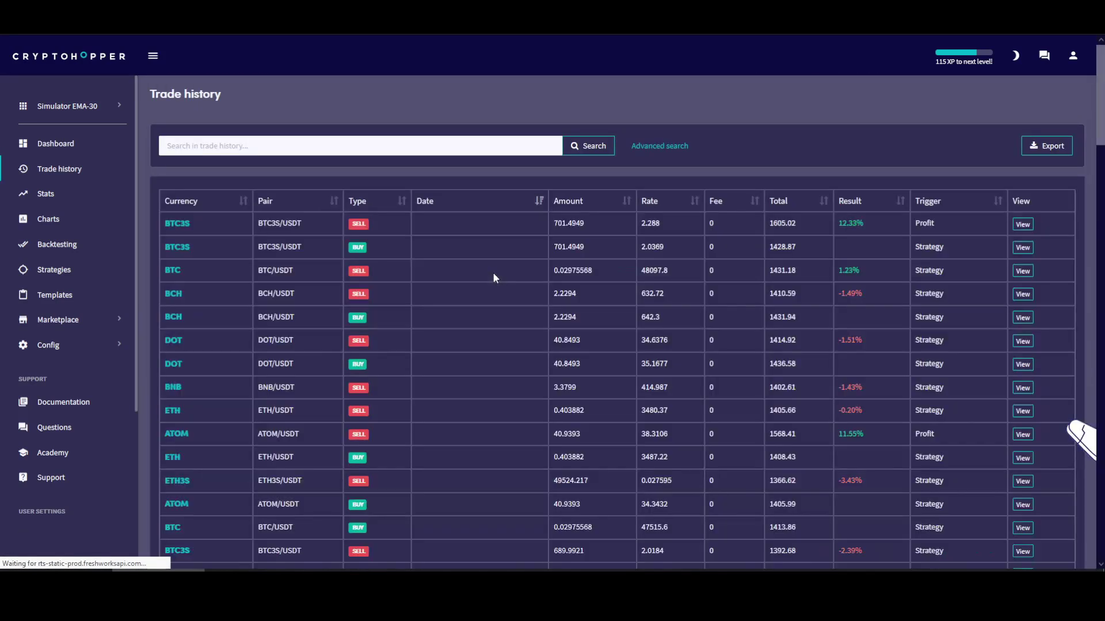
{"action": "scroll", "coordinate": [493, 272], "scroll_direction": "down", "scroll_amount": 1}
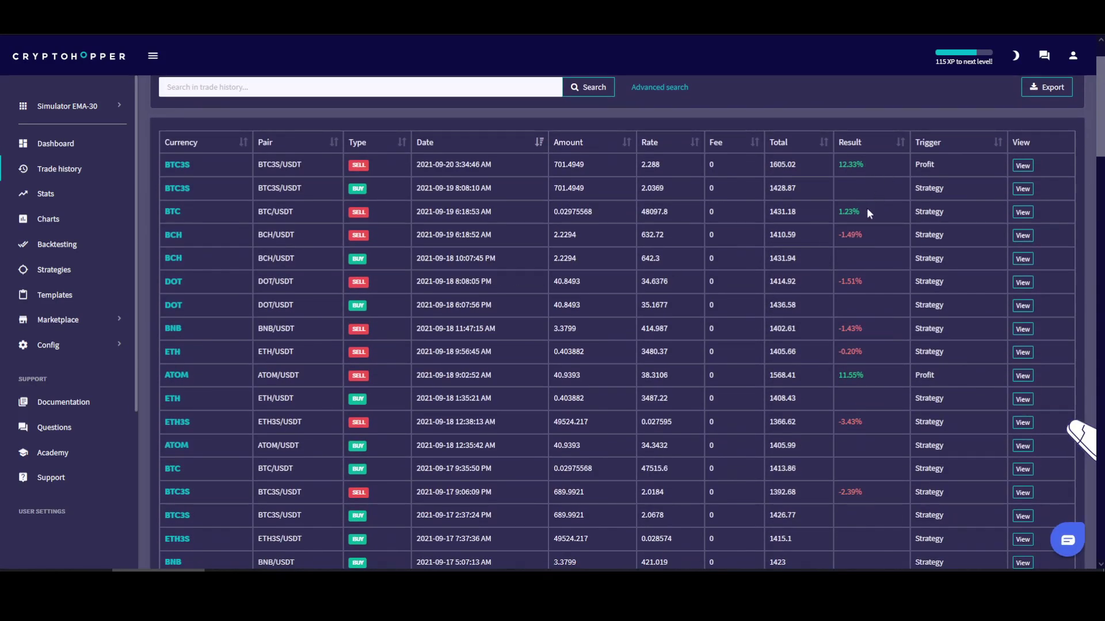
{"action": "scroll", "coordinate": [868, 213], "scroll_direction": "down", "scroll_amount": 1}
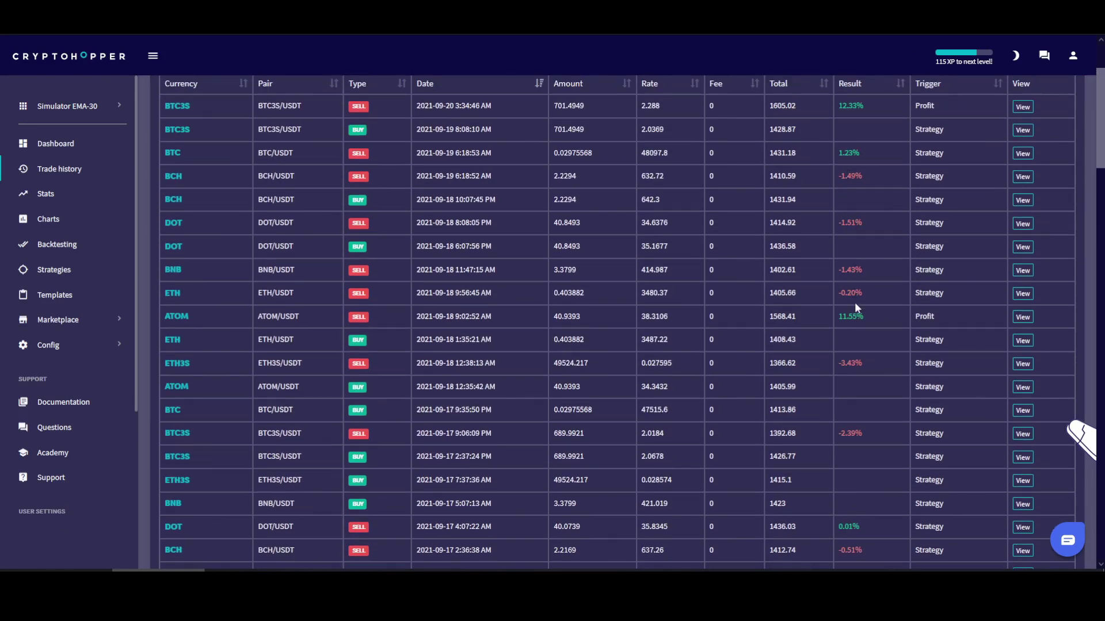
{"action": "scroll", "coordinate": [861, 316], "scroll_direction": "down", "scroll_amount": 2}
{"action": "scroll", "coordinate": [872, 361], "scroll_direction": "up", "scroll_amount": 4}
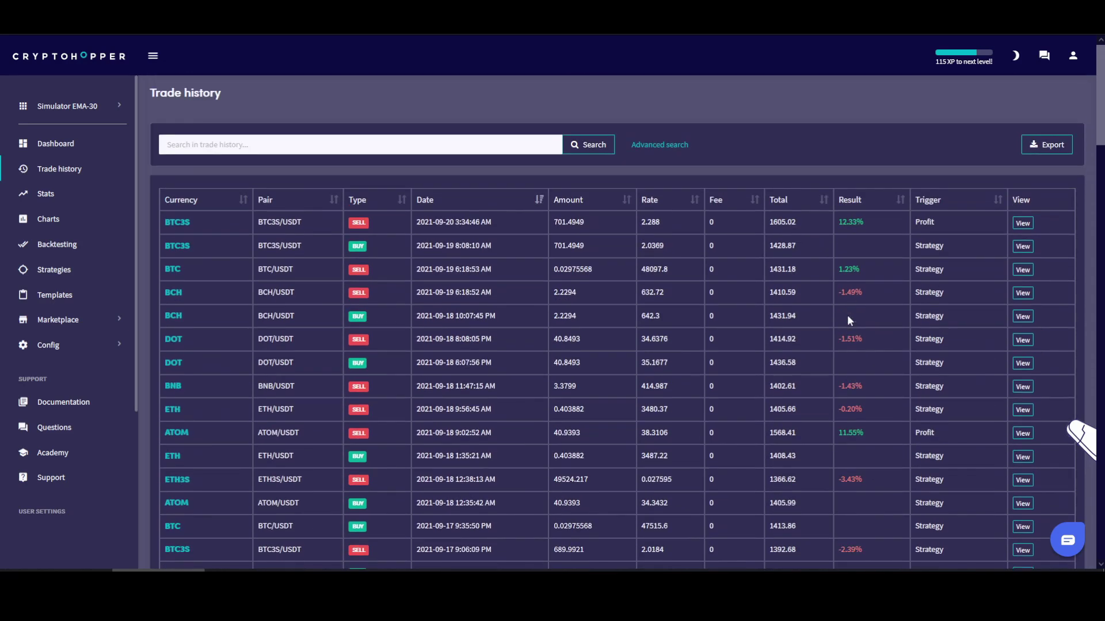
{"action": "left_click", "coordinate": [58, 143]}
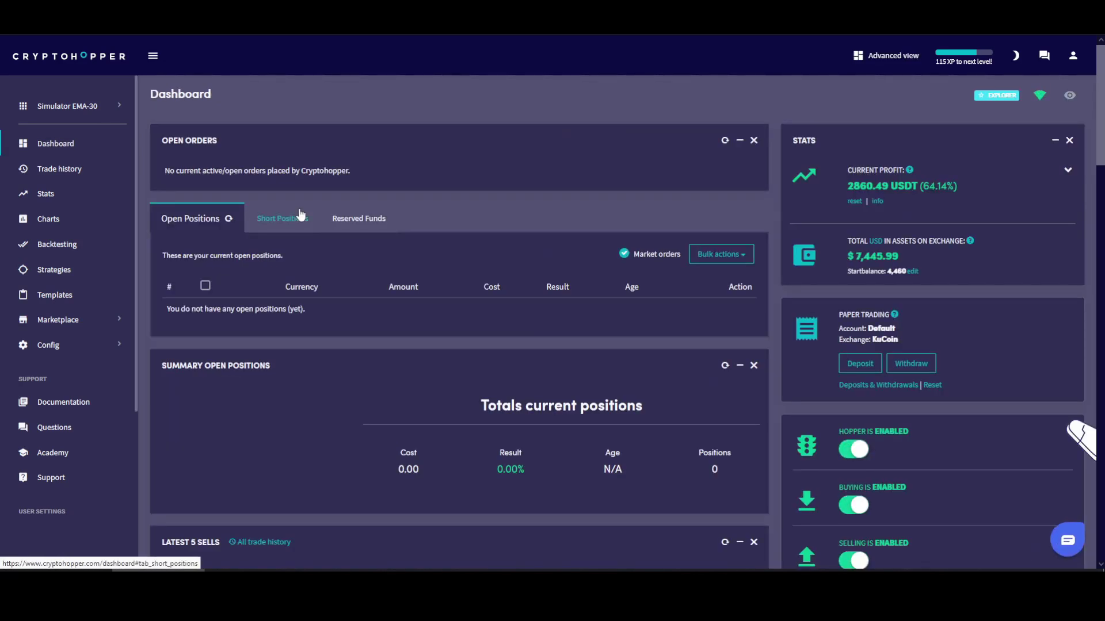